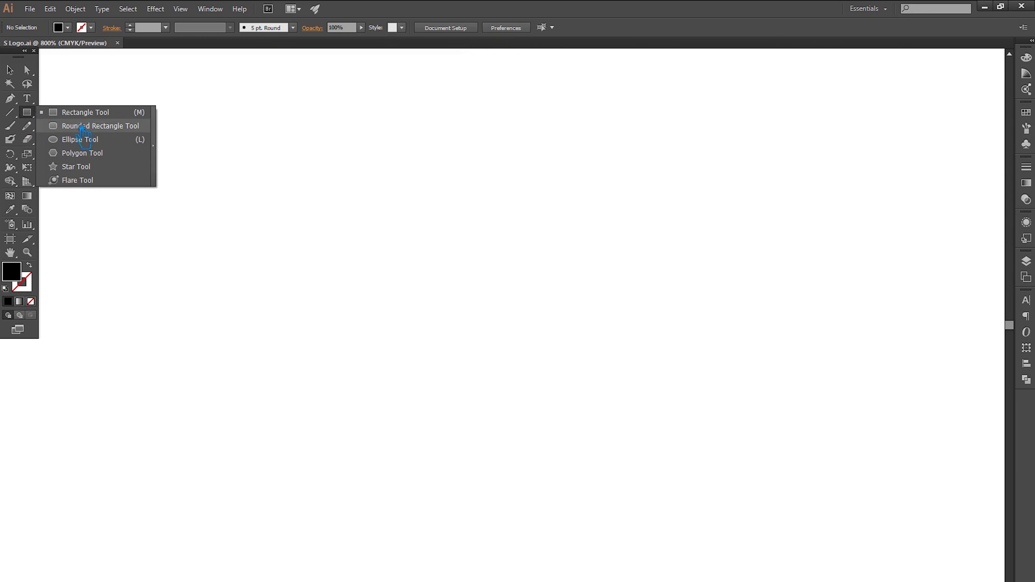
Step: Move from the finished-logo preview to the empty S Logo.ai document at 800%
left_click_drag(27, 112, 81, 124)
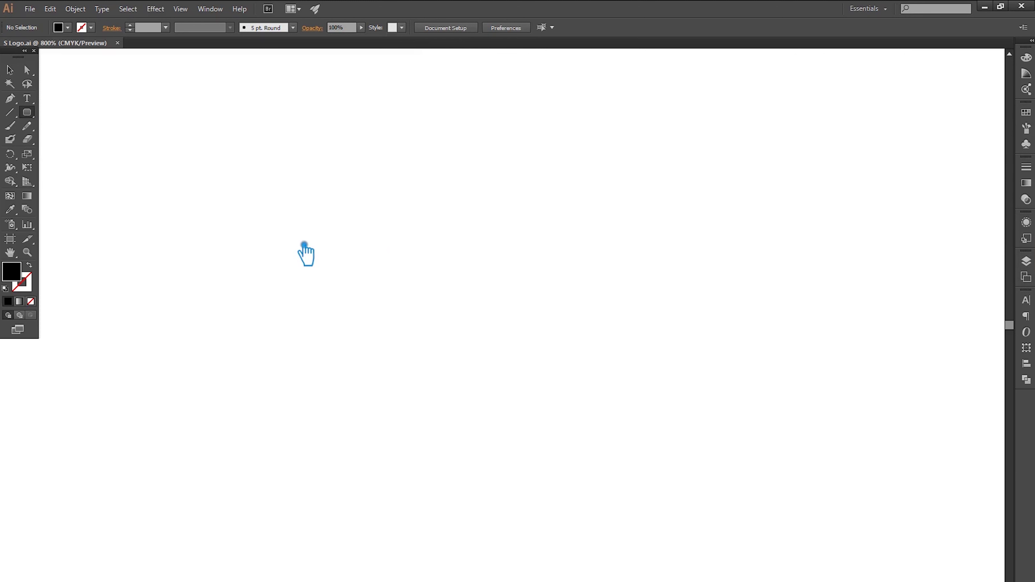
Step: Draw a black rounded rectangle and Alt-drag a copy directly beneath it
left_click_drag(233, 205, 427, 262)
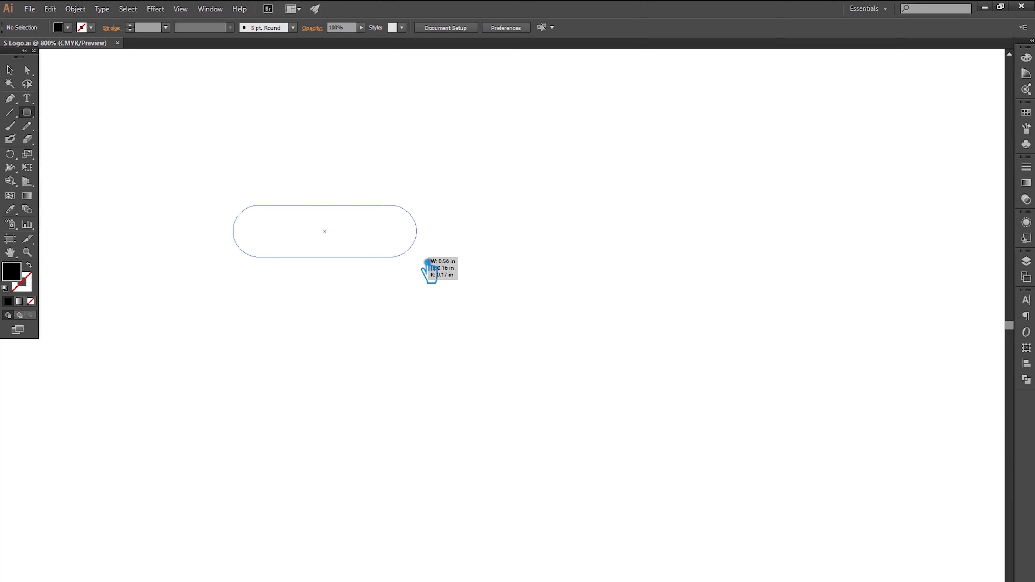
mouse_move(427, 261)
left_mouse_down()
mouse_move(470, 301)
mouse_move(499, 311)
left_mouse_up()
left_click(10, 70)
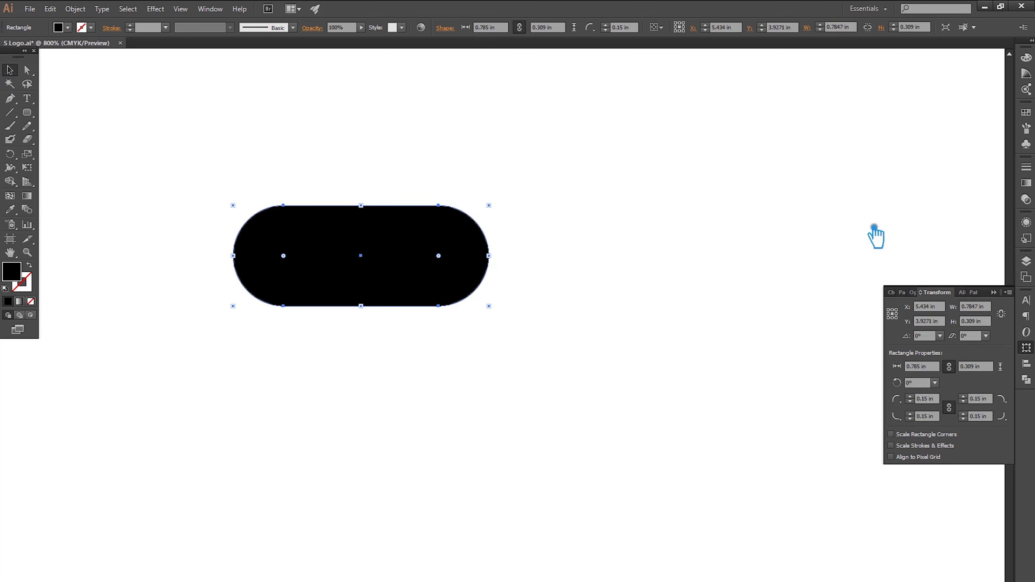
left_click_drag(412, 297, 412, 397)
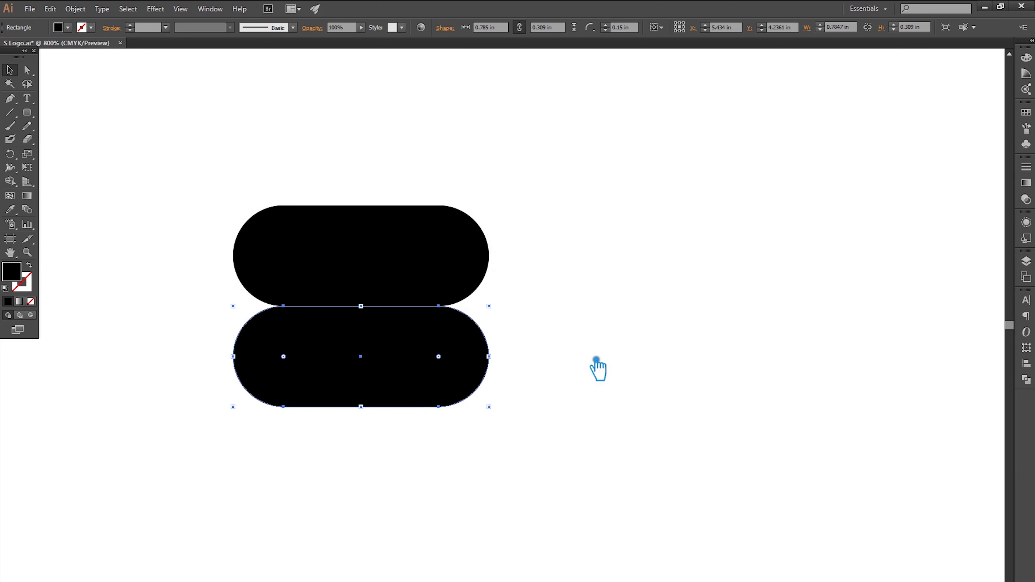
left_click(571, 357)
Step: Narrow both rounded rectangles by nudging their right-side anchors left
key("a")
left_click_drag(546, 449, 406, 137)
key("Left")
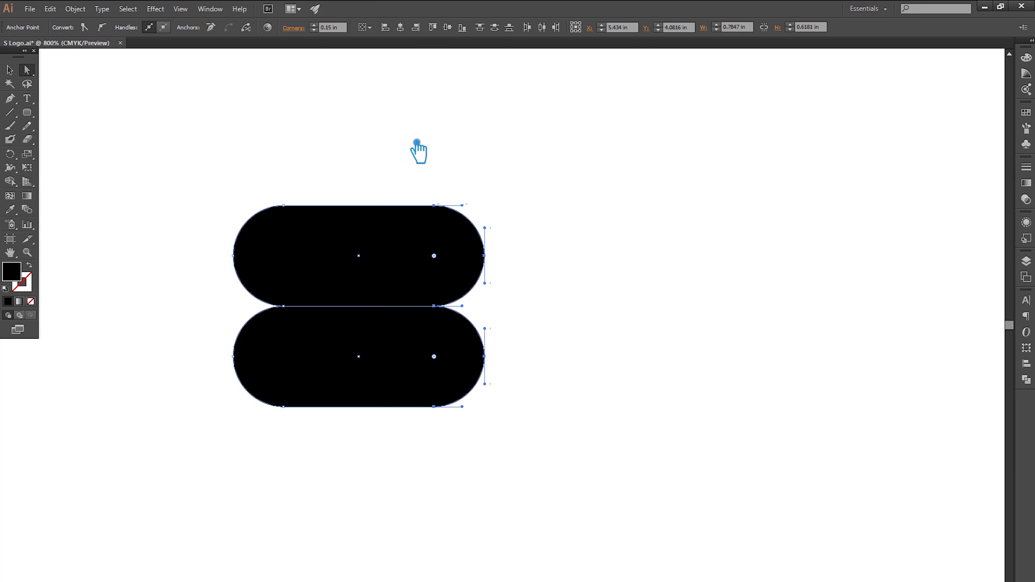
key("shift+Left")
key("shift+Left")
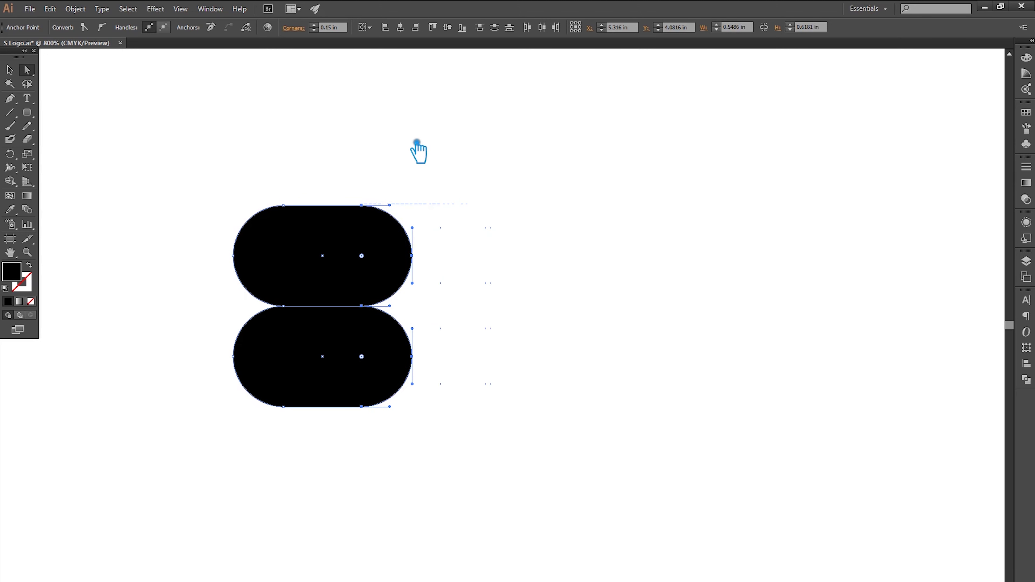
key("Right")
key("Right")
key("v")
Step: Swap both shapes to a black 5 pt stroke with no fill
left_click(489, 426)
left_click_drag(489, 426, 180, 175)
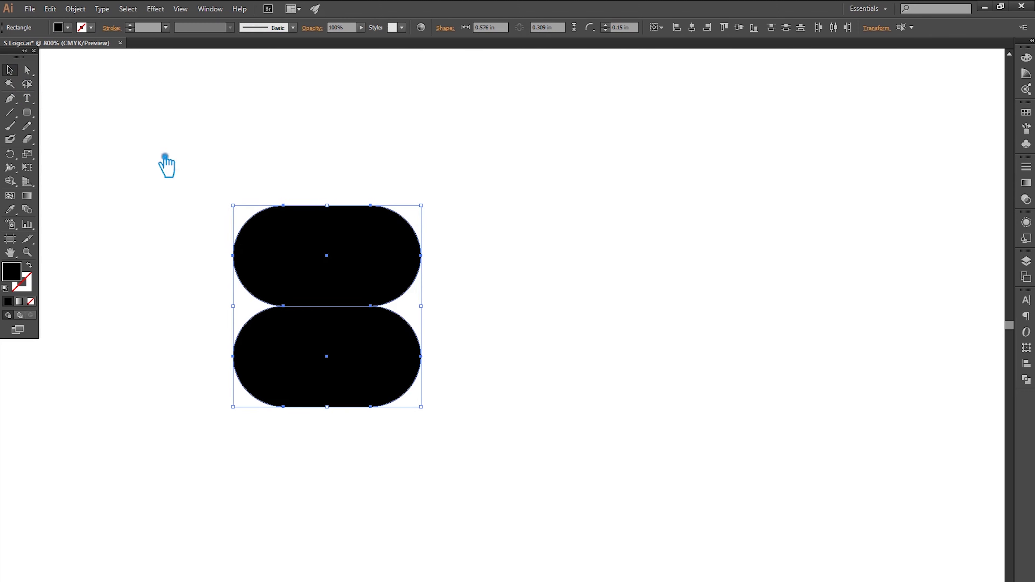
left_click(30, 266)
left_click(142, 28)
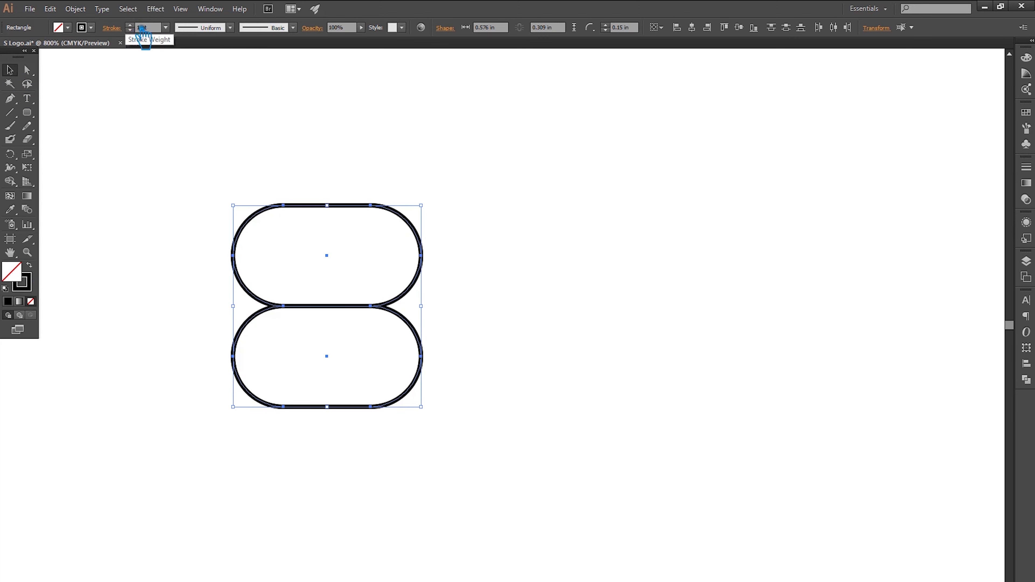
scroll(143, 28, "up", 2)
scroll(143, 28, "up", 2)
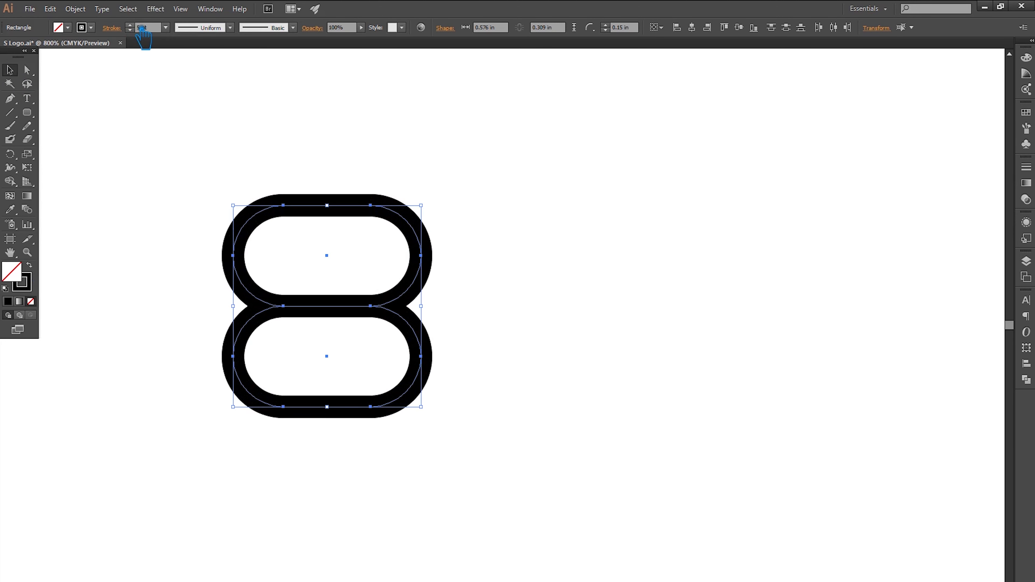
left_click(572, 285)
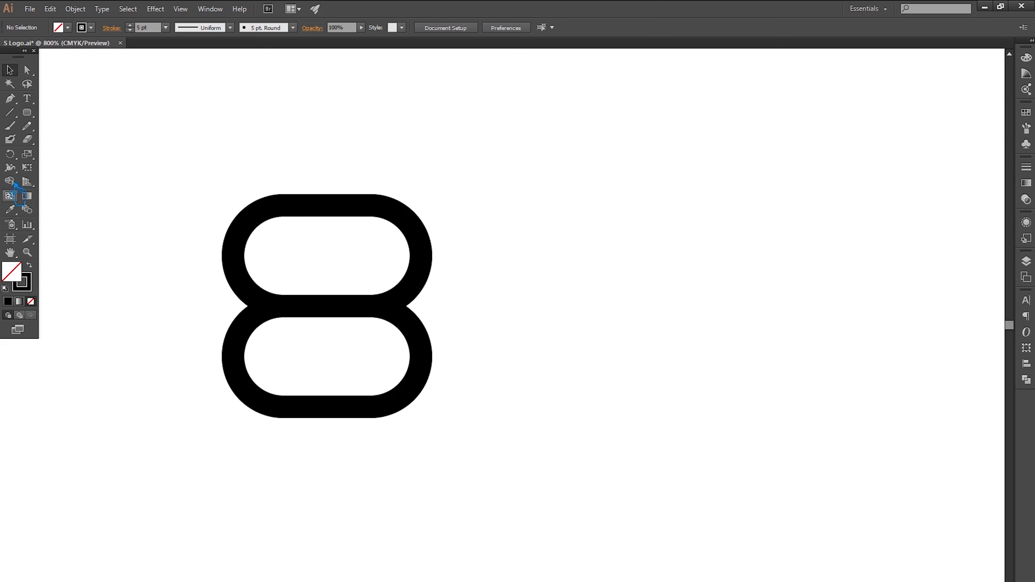
Step: Draw a horizontal line across the upper loop, with its right end extending past the loop
left_click(14, 116)
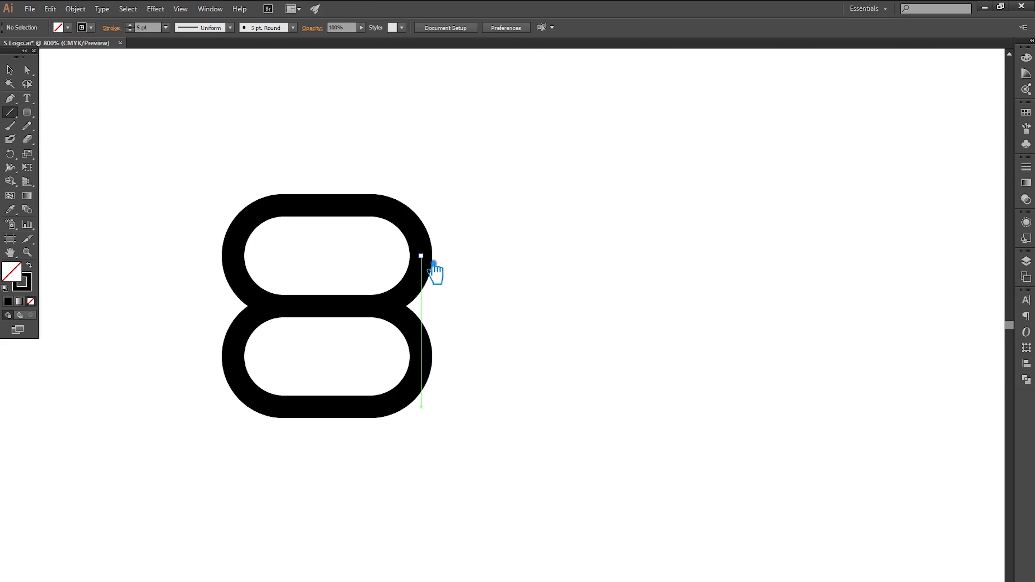
left_click_drag(433, 264, 280, 268)
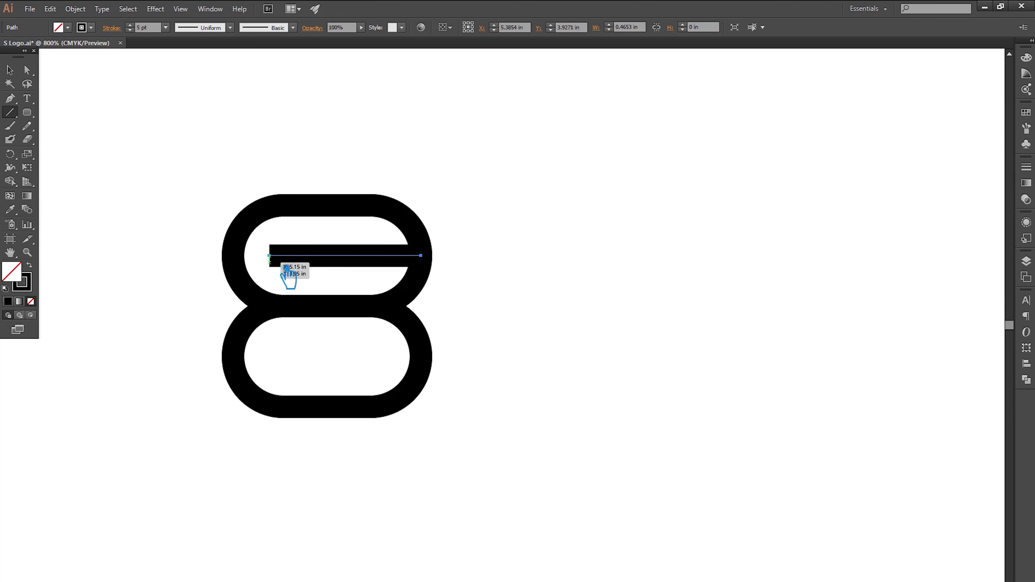
key("a")
left_click(421, 256)
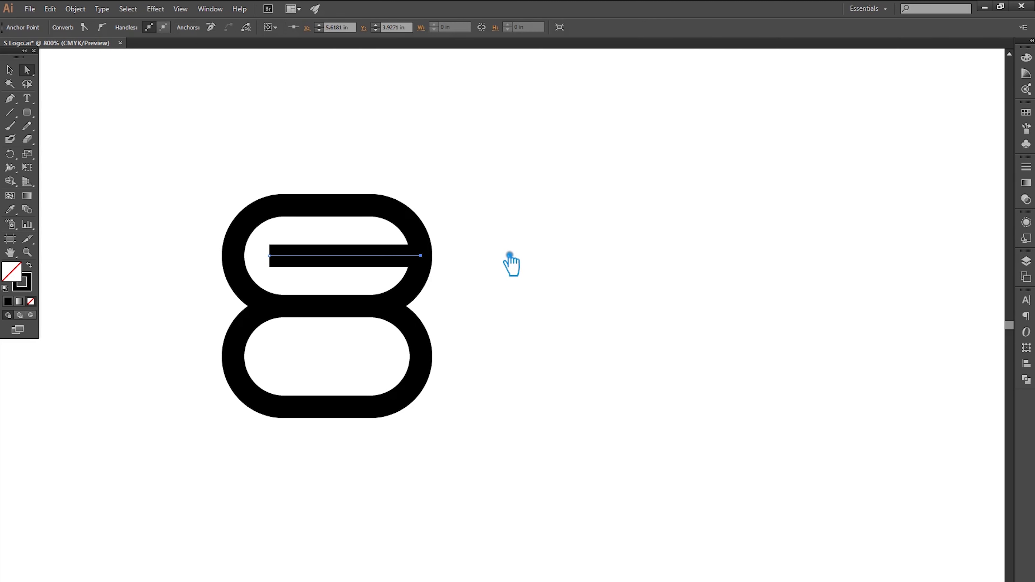
key("Right")
key("Right")
key("Right")
key("Right")
key("Right")
key("Right")
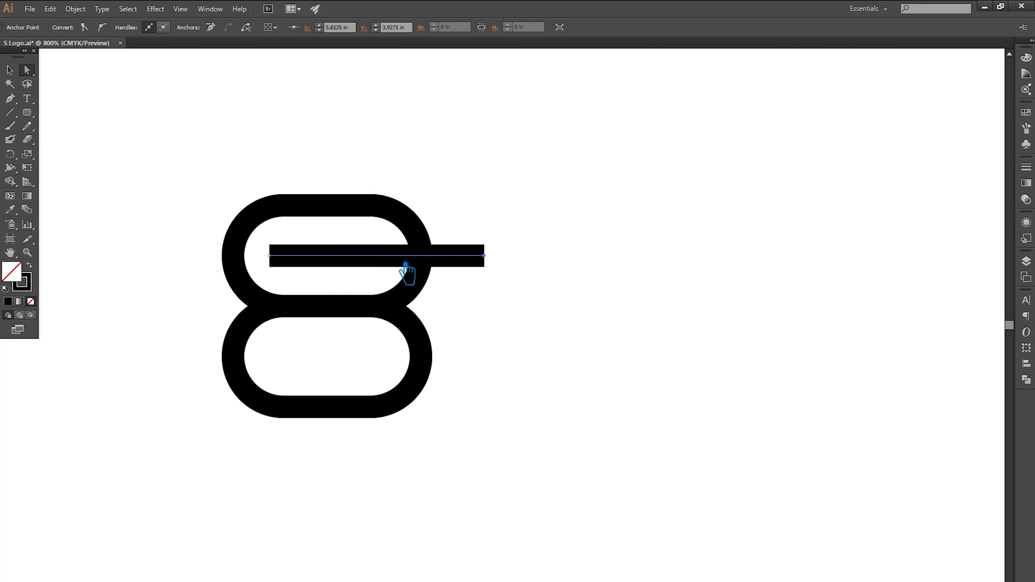
left_click(280, 261)
key("Left")
left_click(482, 306)
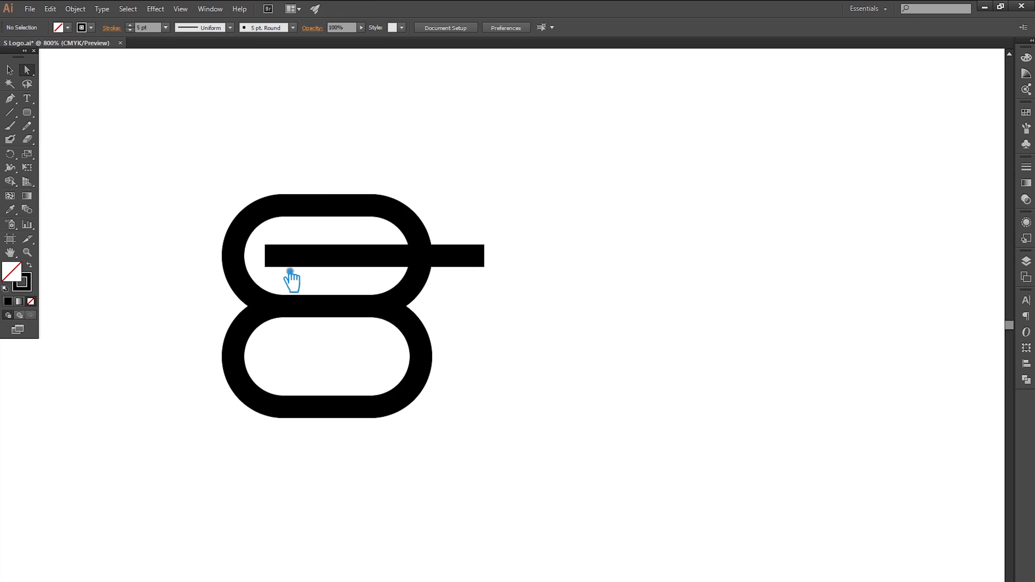
Step: Copy the bar into the lower loop, align the left edges, then shift it left to protrude
left_click(292, 263)
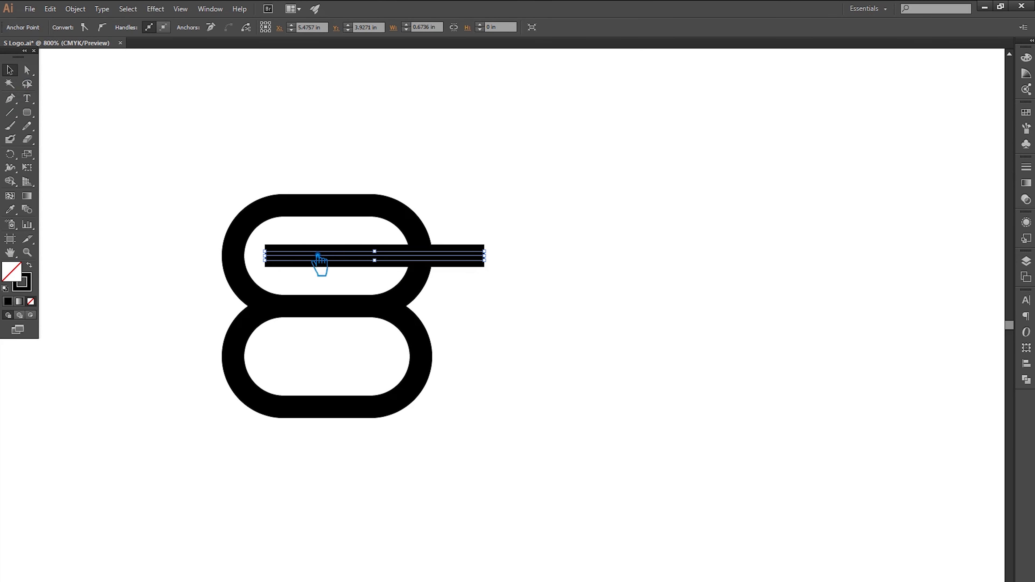
left_click_drag(335, 266, 359, 361)
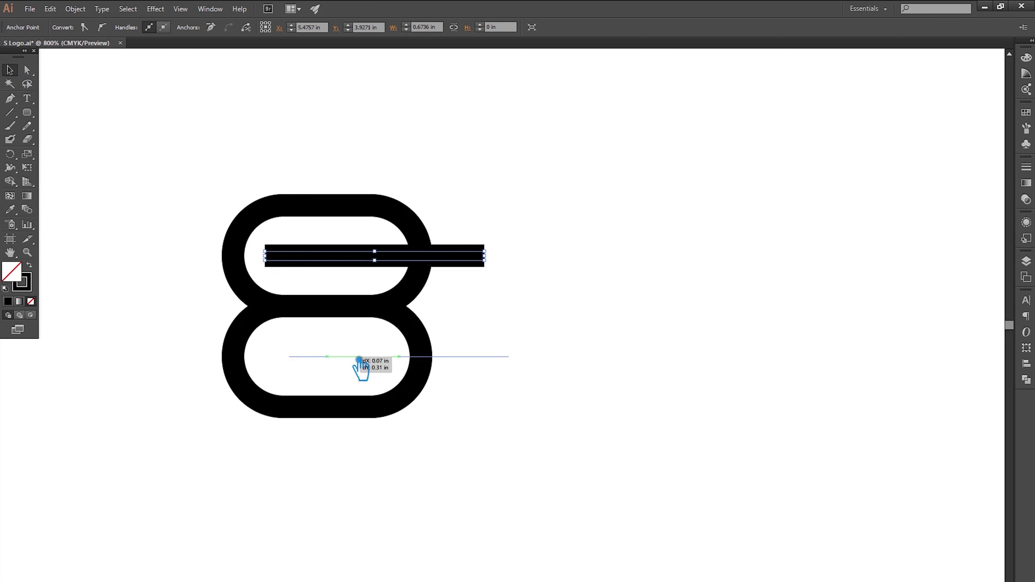
left_click_drag(359, 360, 359, 360)
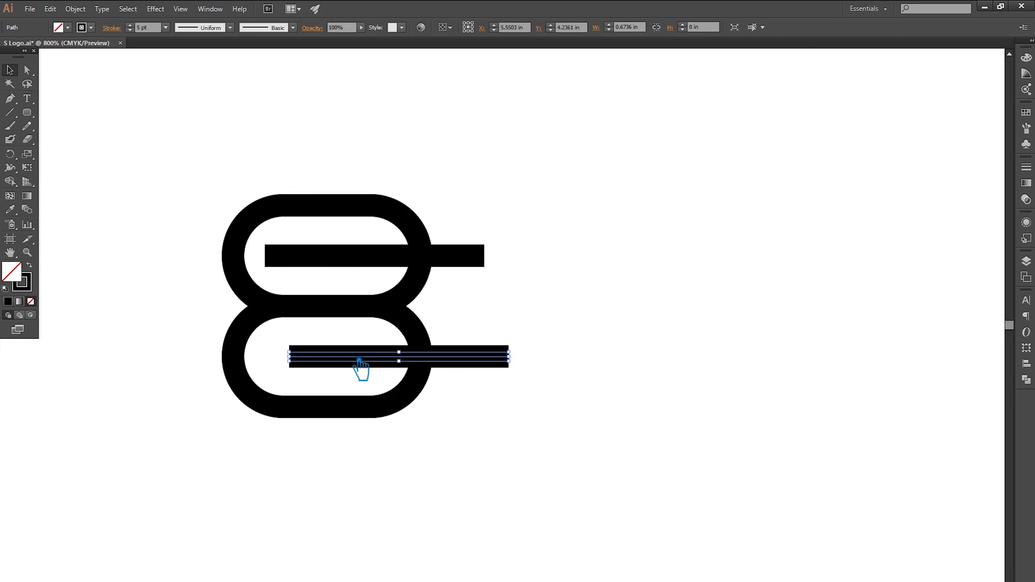
left_click(324, 256, "shift")
left_click(465, 27)
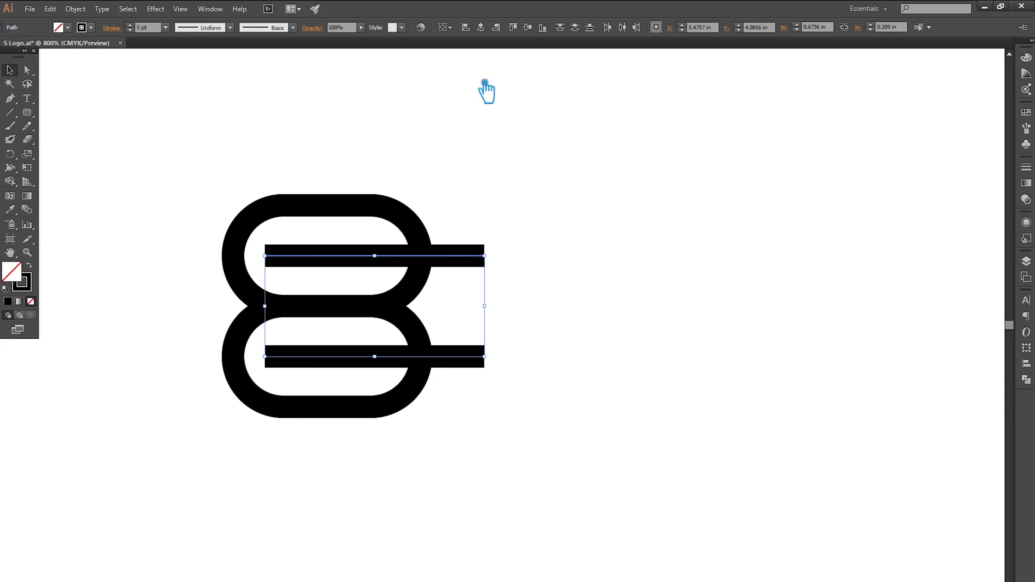
left_click(623, 304)
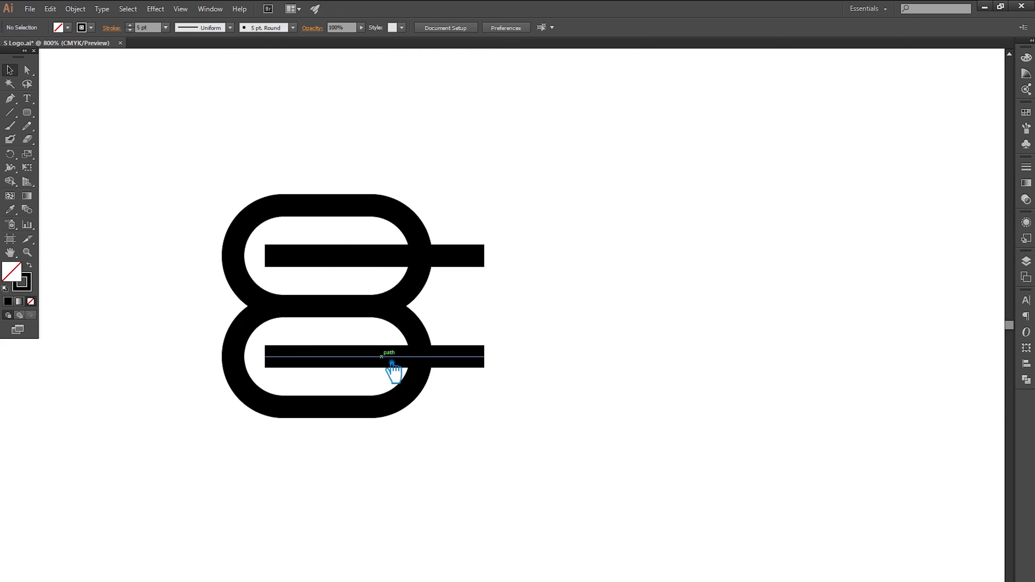
left_click_drag(391, 363, 298, 367)
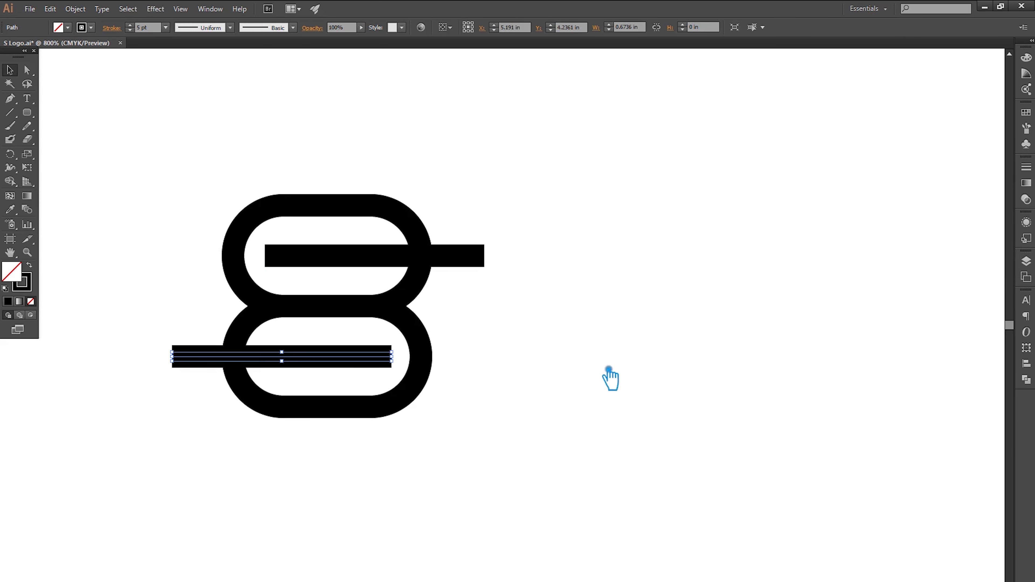
key("Left")
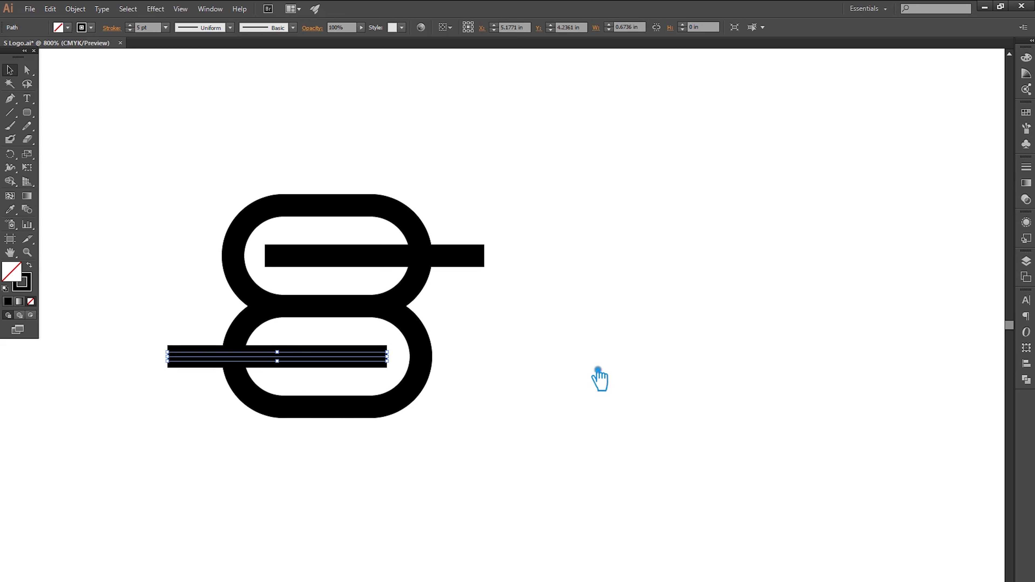
key("Right")
left_click(598, 370)
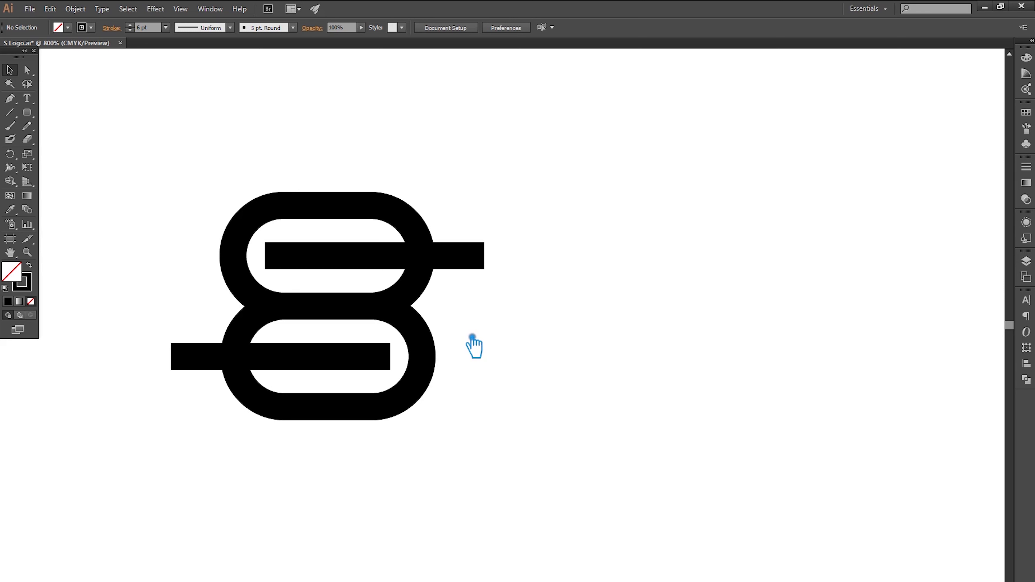
Step: Expand the stroked loops and bars into solid black shapes with Object > Expand
left_click_drag(489, 467, 157, 169)
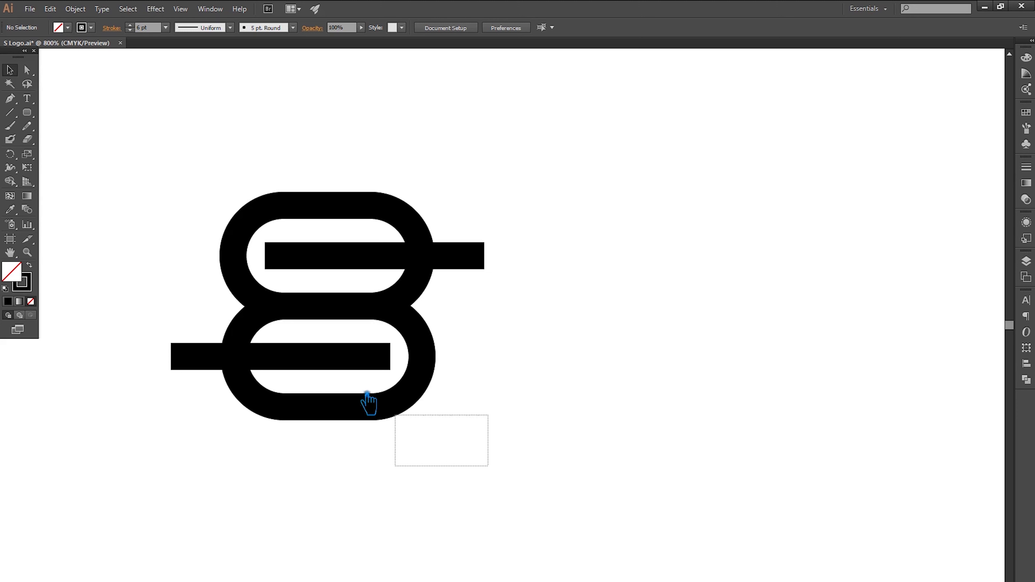
left_click(150, 176)
left_click_drag(497, 462, 58, 120)
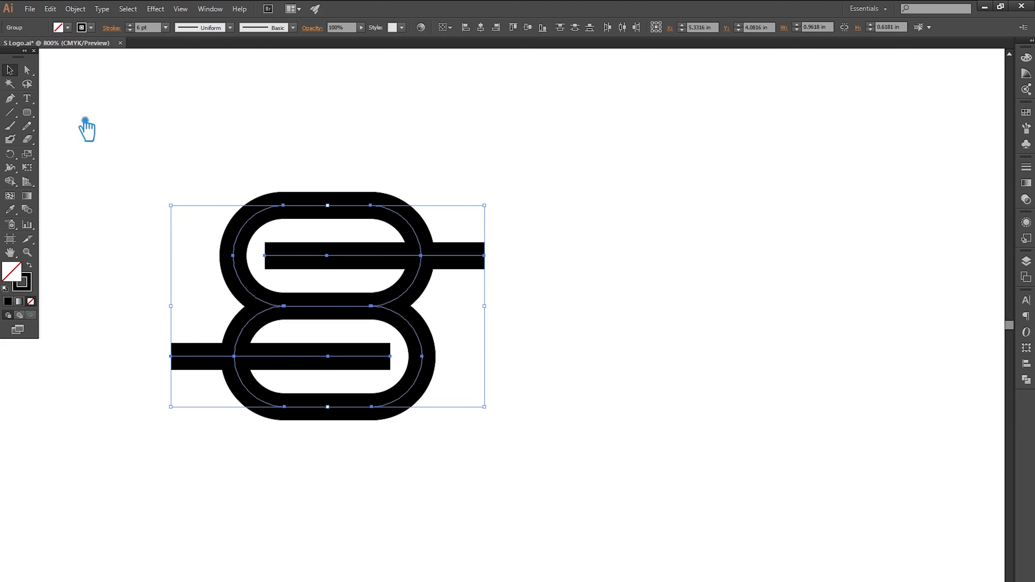
left_click(75, 9)
left_click(116, 156)
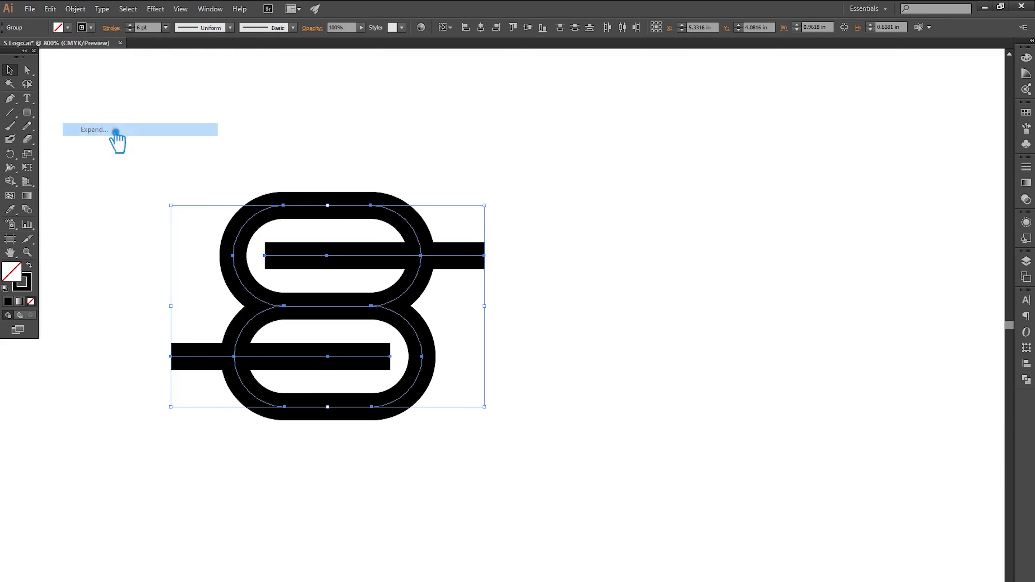
left_click(539, 374)
left_click(580, 353)
left_click(409, 303)
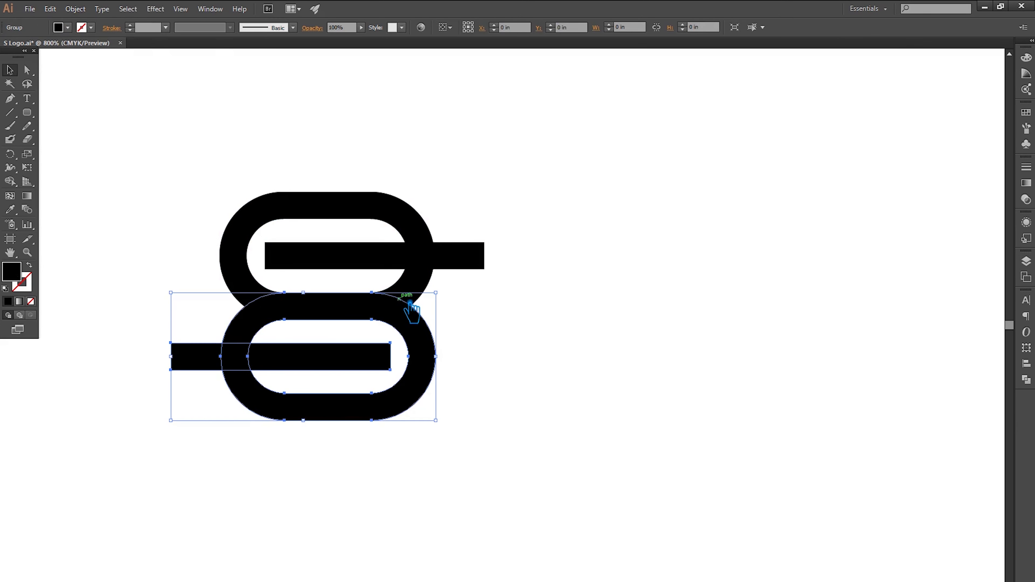
left_click(531, 319)
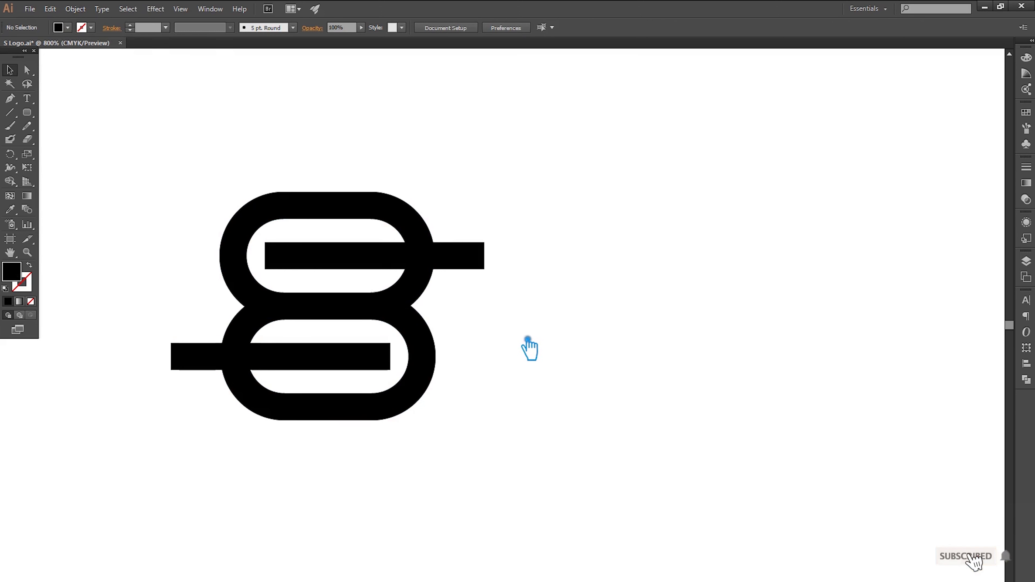
Step: Divide the overlapping logo shapes with Pathfinder and ungroup the resulting pieces
left_click_drag(498, 461, 191, 163)
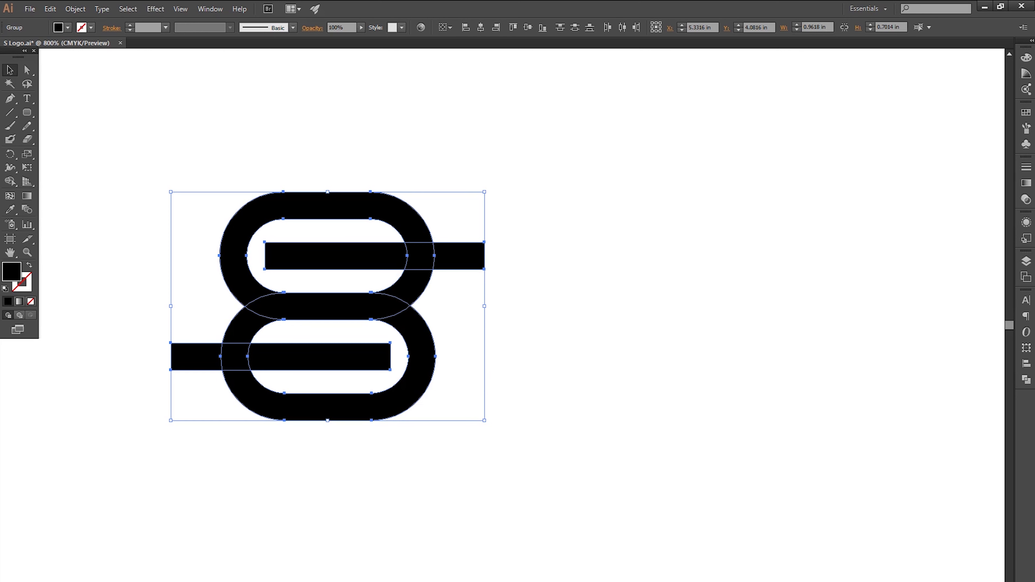
left_click(1027, 379)
left_click(896, 347)
left_click(735, 343)
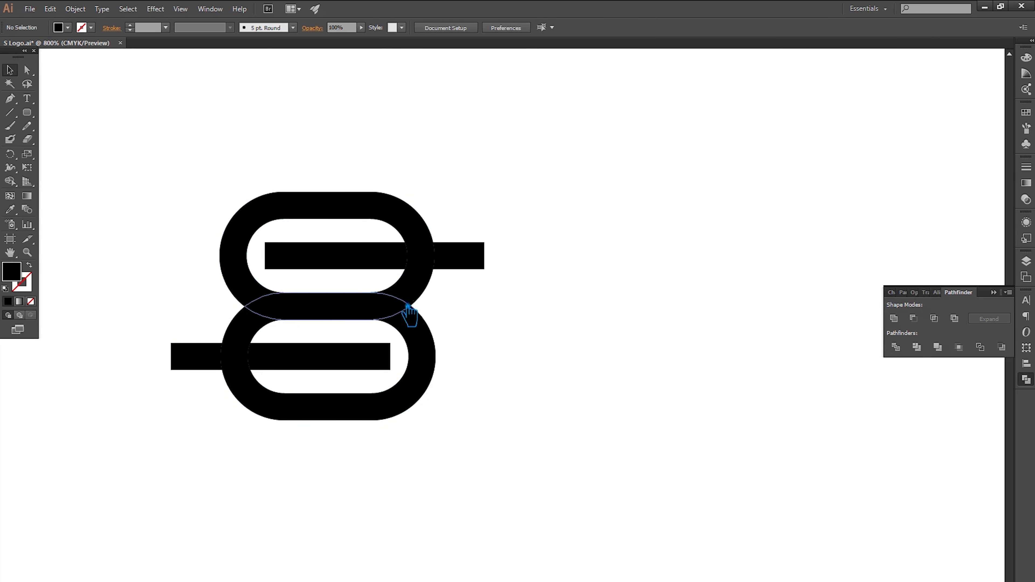
right_click(398, 297)
left_click(446, 364)
left_click(571, 340)
Step: Delete the protruding bar pieces, the two opposite ring arcs and the inner fill area
left_click(482, 268)
key("Delete")
left_click(428, 288)
key("Delete")
left_click(208, 359)
key("Delete")
left_click(244, 338)
key("Delete")
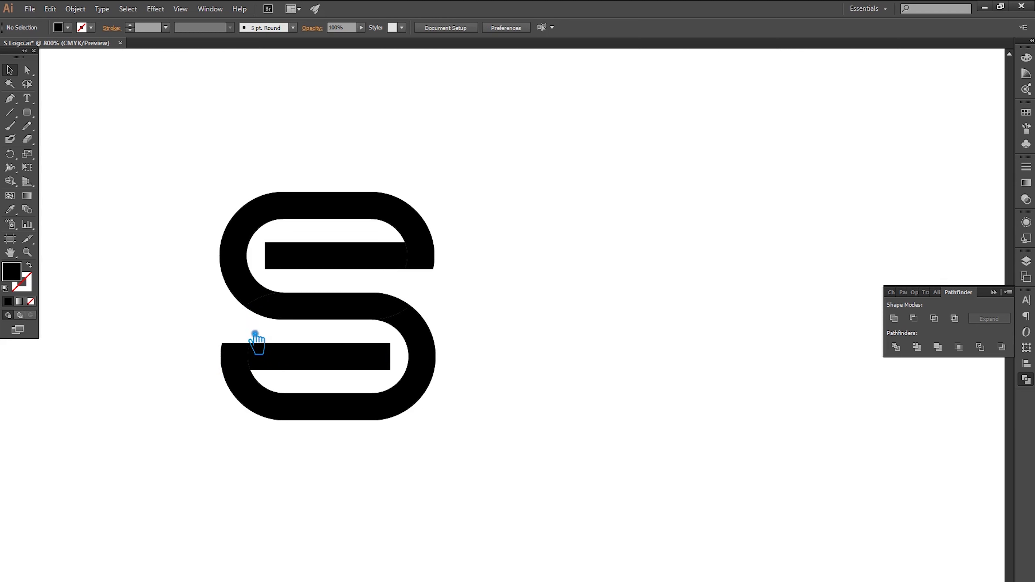
left_click(276, 337)
key("Delete")
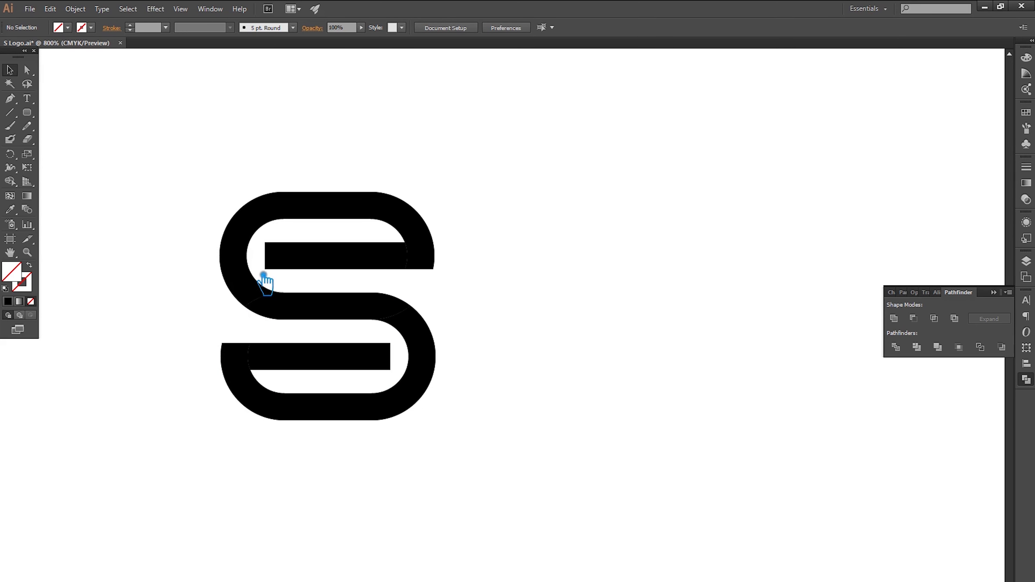
Step: Unite the remaining pieces into one S shape and shift it left
left_click_drag(507, 493, 216, 169)
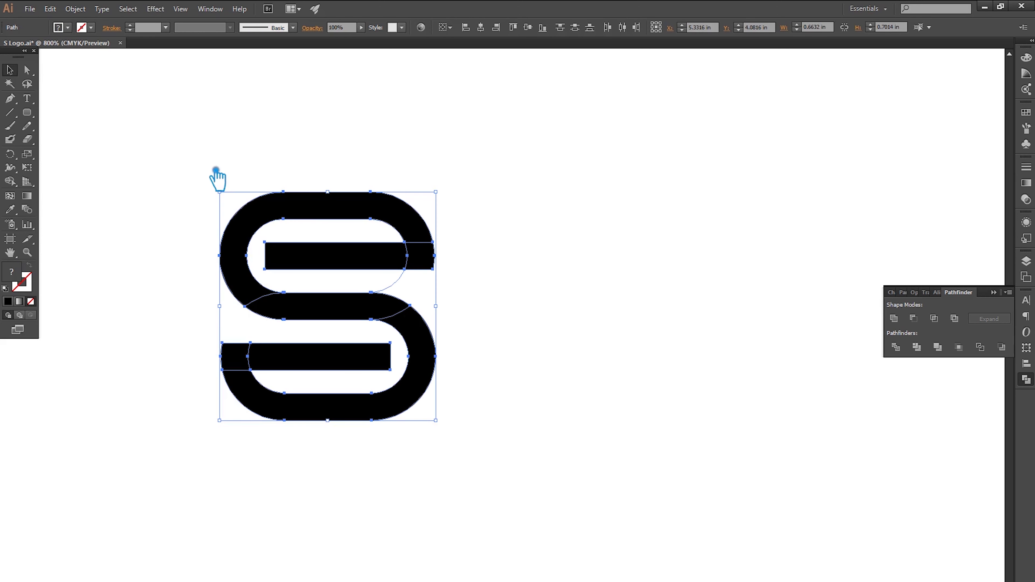
left_click(439, 289)
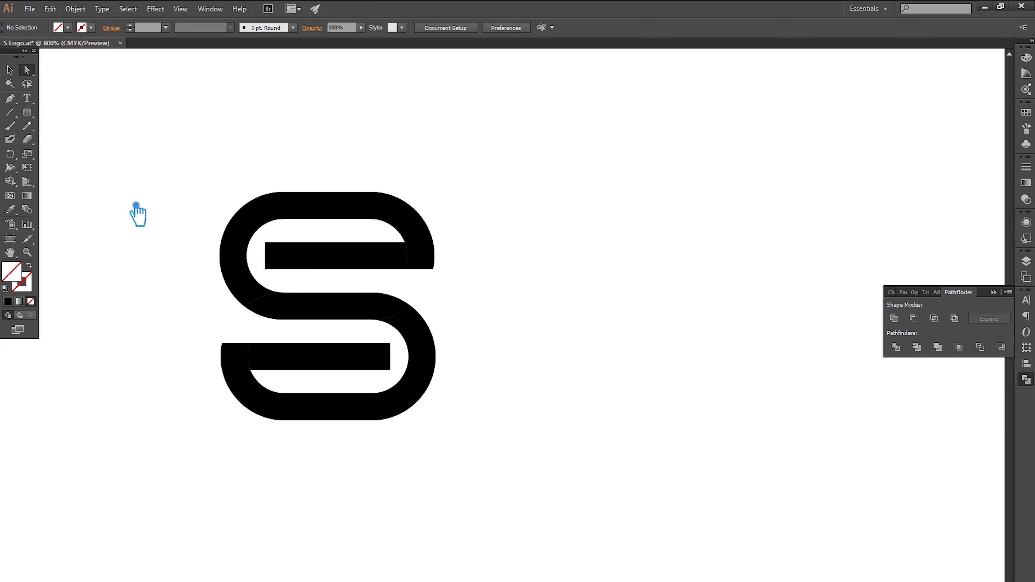
left_click(11, 70)
mouse_move(522, 462)
left_mouse_down()
mouse_move(339, 310)
mouse_move(191, 160)
left_mouse_up()
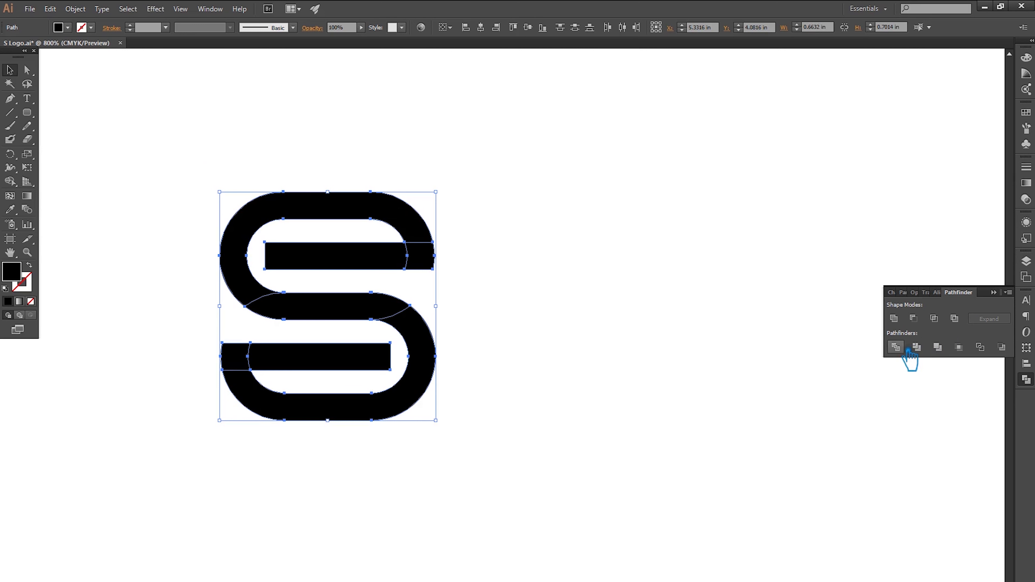
left_click(894, 319)
left_click(623, 293)
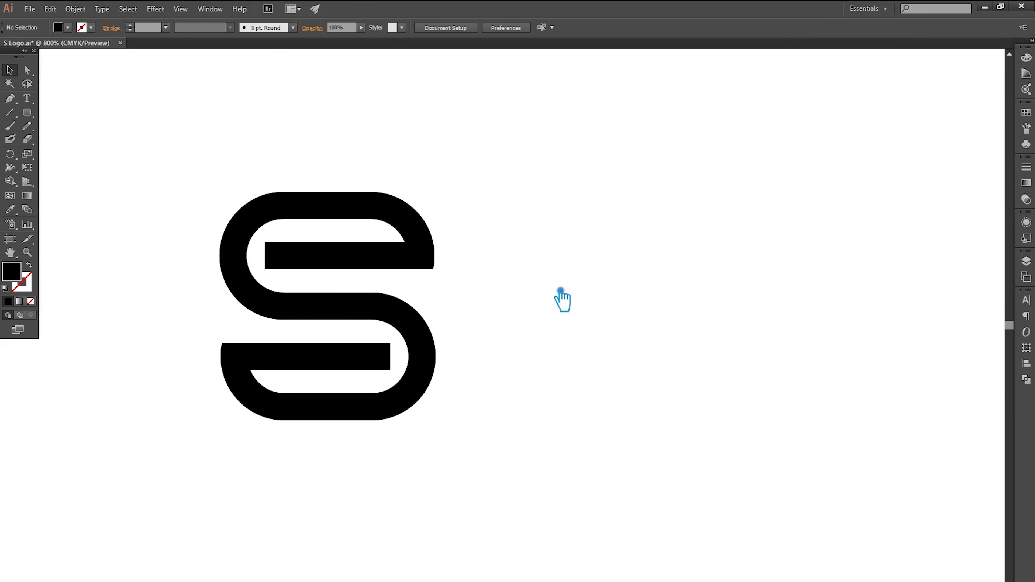
left_click_drag(392, 320, 332, 319)
Step: Alt-drag a copy of the S to the right and repeat with Ctrl+D for a third
left_click(307, 328)
left_click(322, 324)
left_click_drag(279, 321, 529, 322)
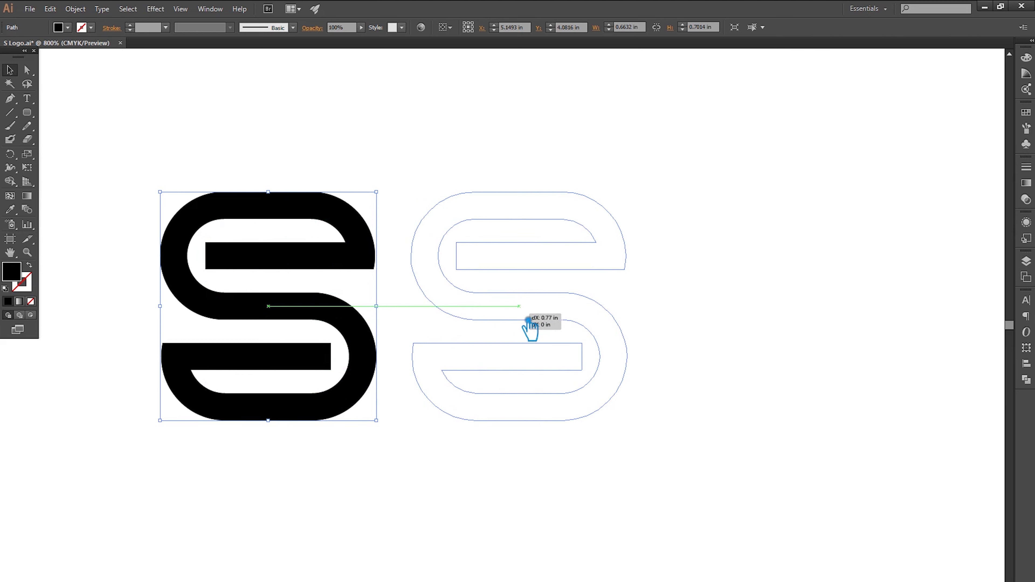
key("ctrl+d")
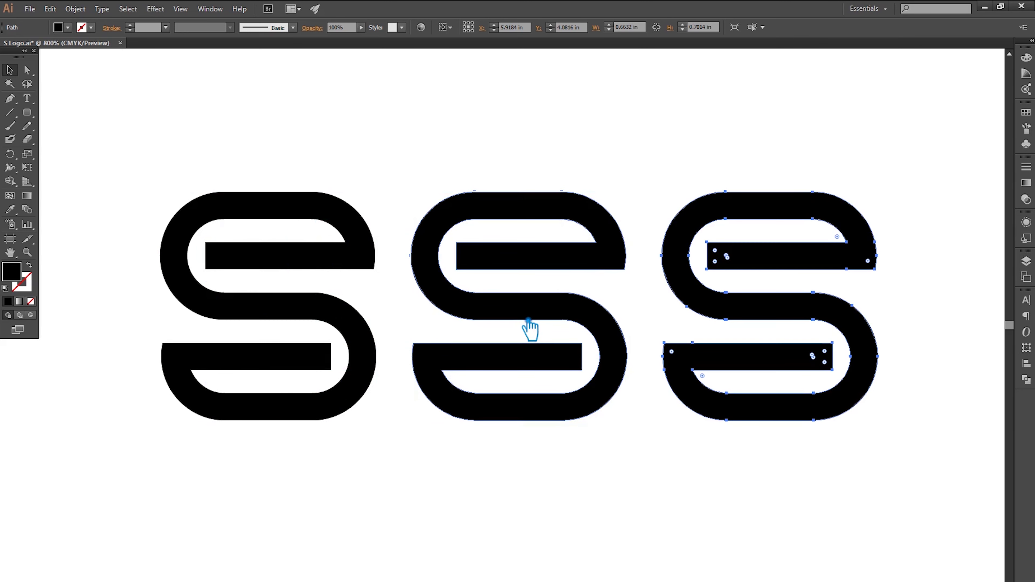
left_click(578, 446)
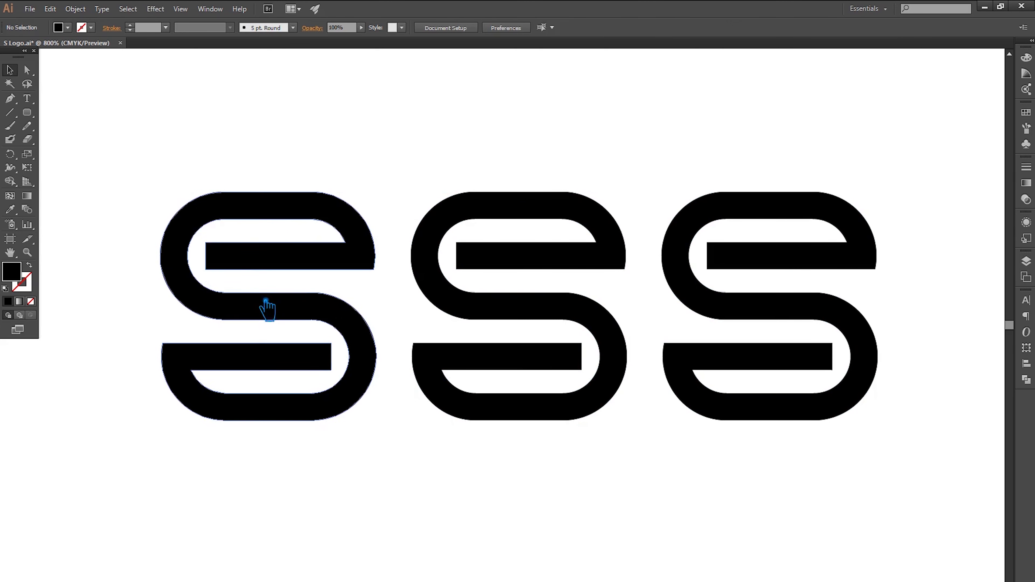
Step: Round the middle S's two inner bar-end corners by 0.08 in
key("a")
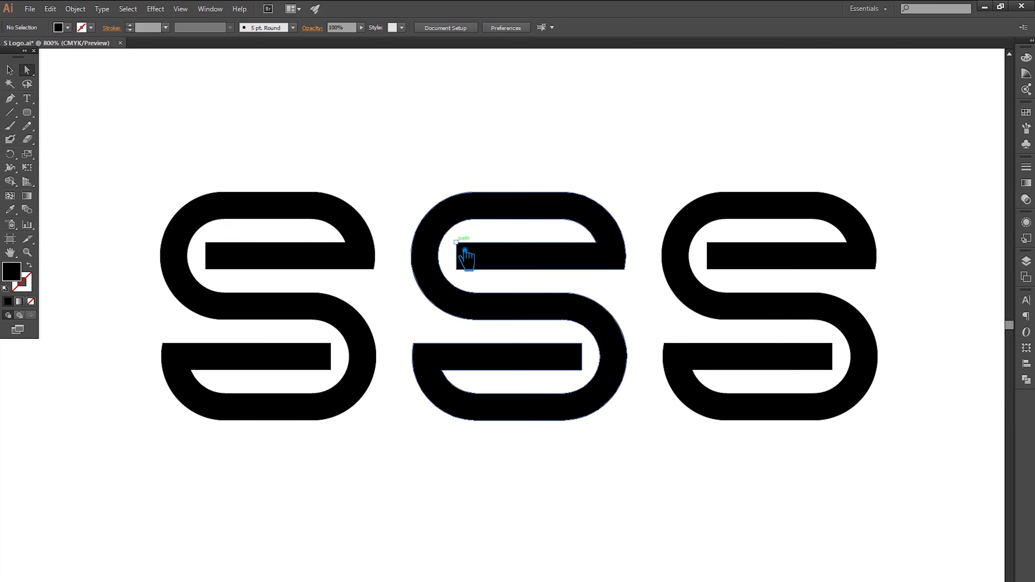
left_click(464, 250)
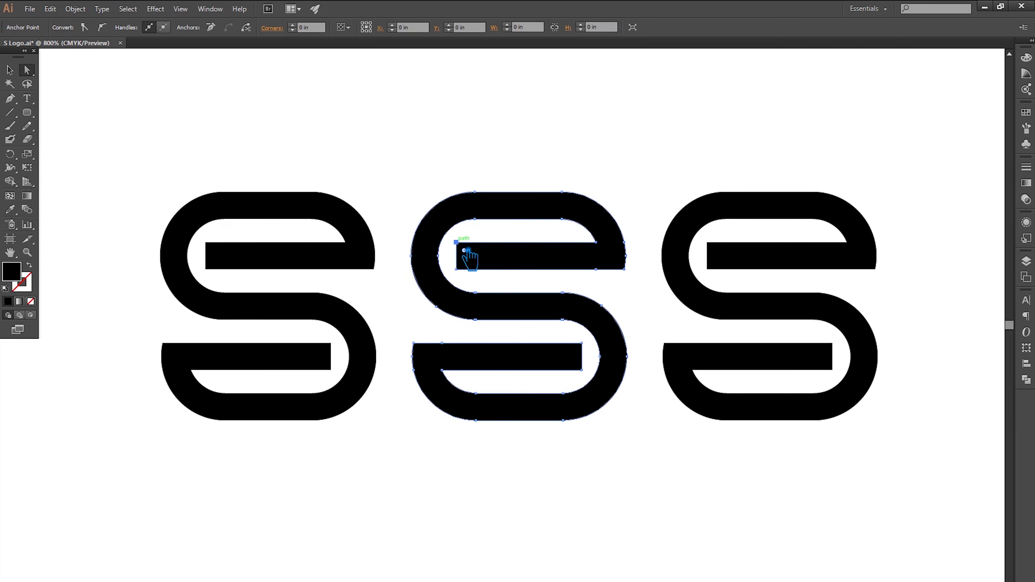
left_click(591, 376, "shift")
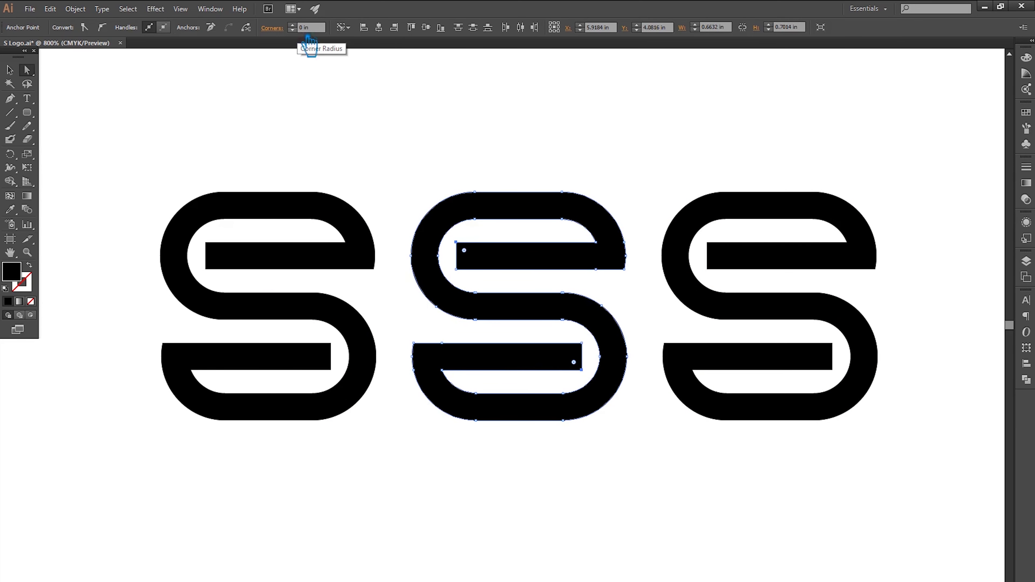
type("0.08")
key("Return")
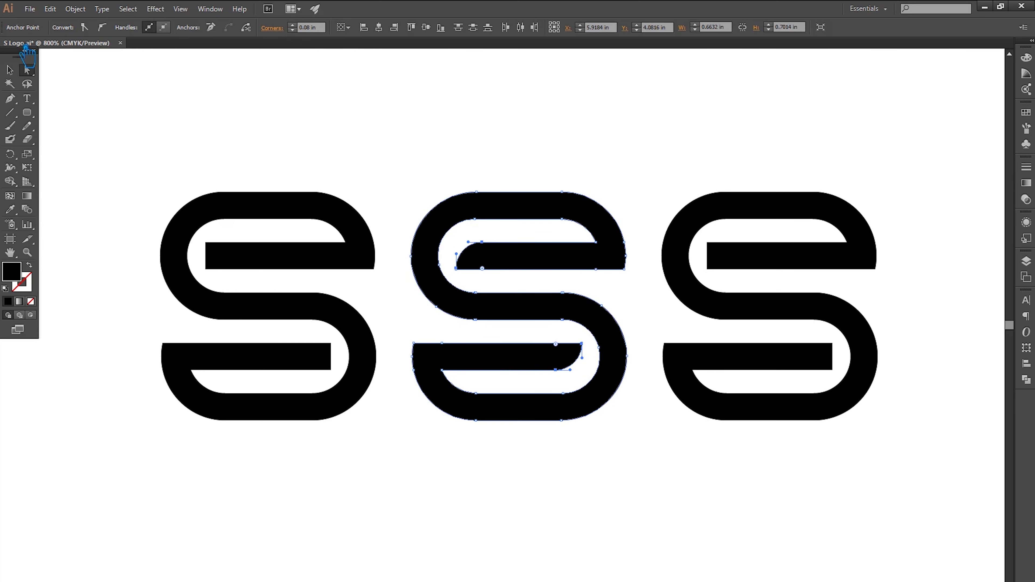
left_click(16, 73)
left_click(191, 108)
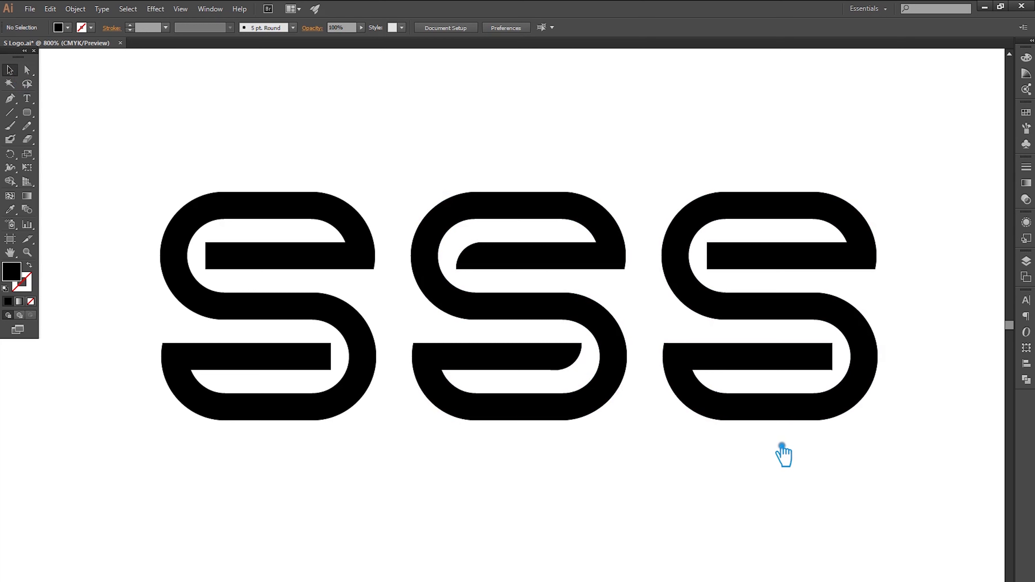
Step: Give the third S's two inner bar-end corners a 0.08 in rounding
key("a")
left_click(832, 343)
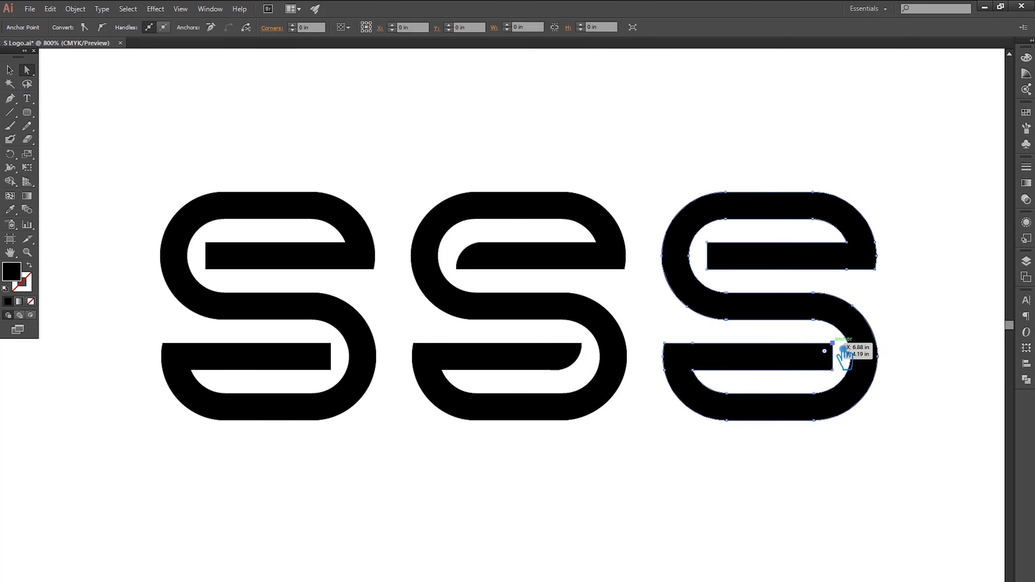
left_click(707, 269, "shift")
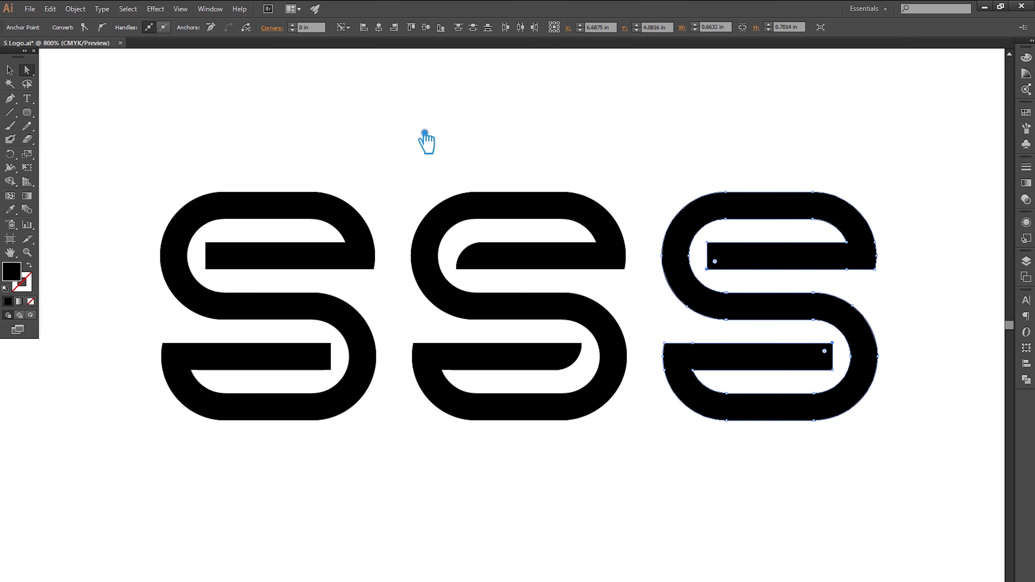
left_click(310, 27)
type("0.08")
key("Return")
left_click(10, 70)
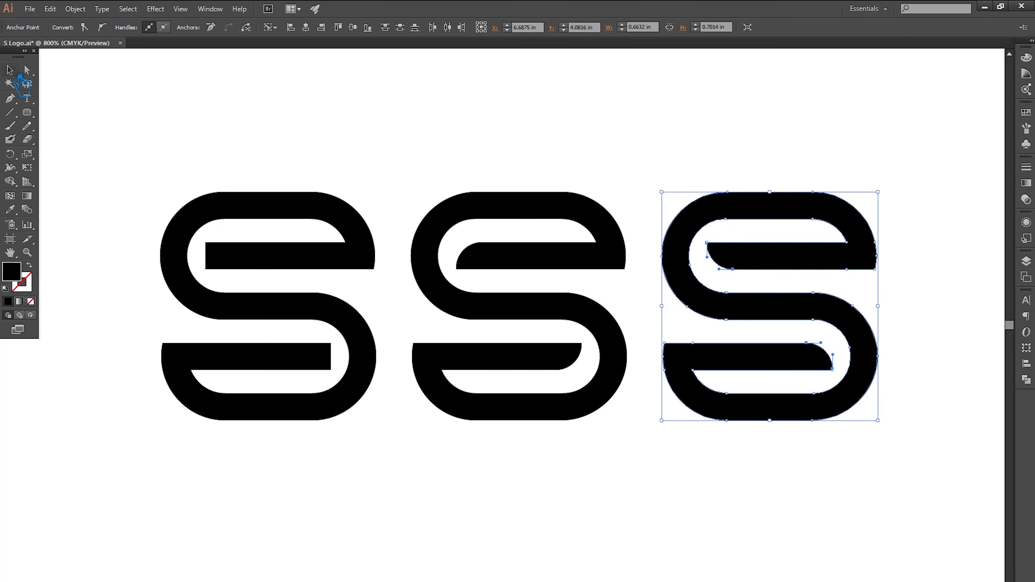
left_click(399, 153)
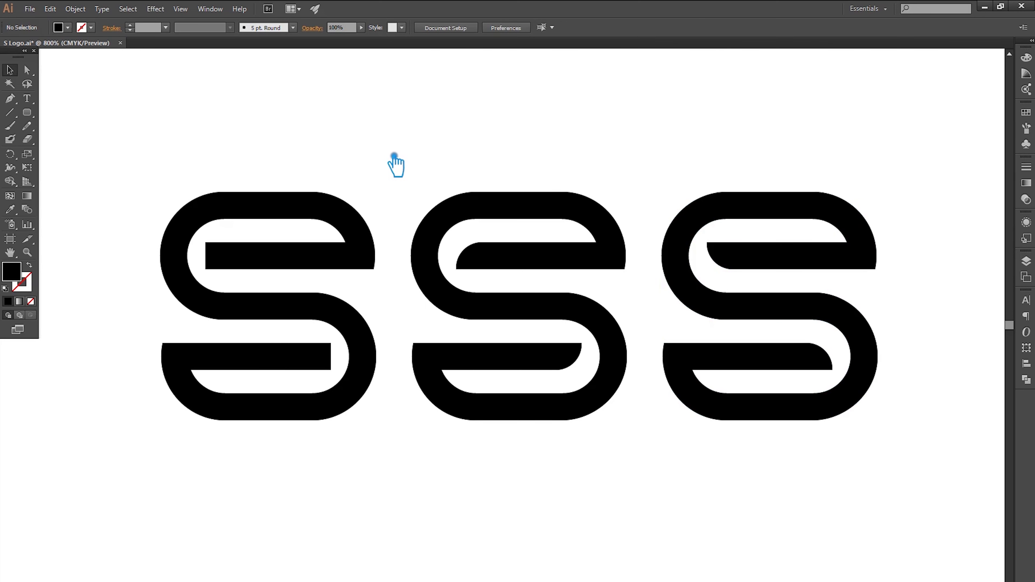
Step: Copy the first S to the right as a fourth letter in the row
scroll(399, 167, "down", 1)
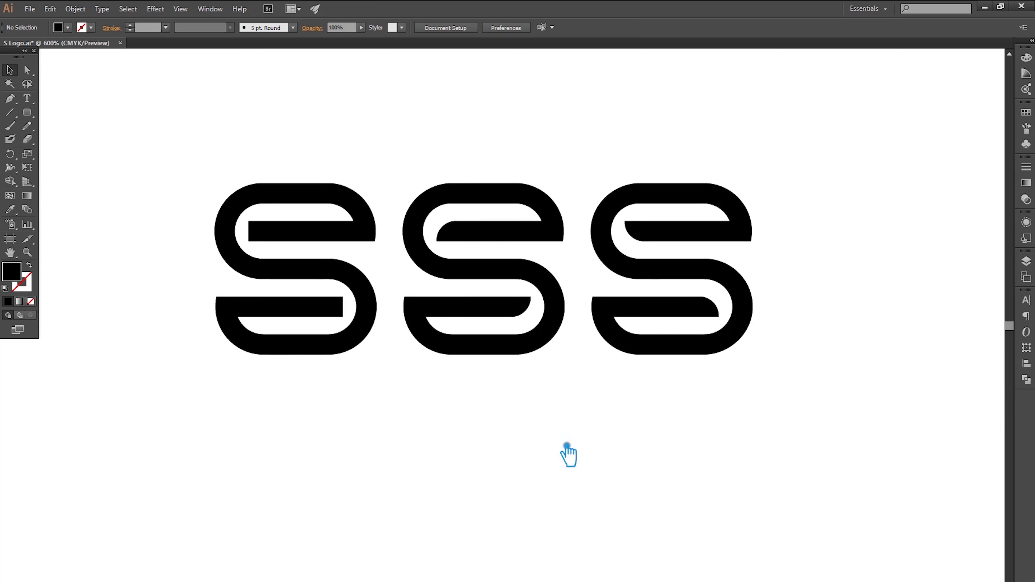
left_click_drag(566, 454, 439, 477)
left_click_drag(244, 329, 814, 328)
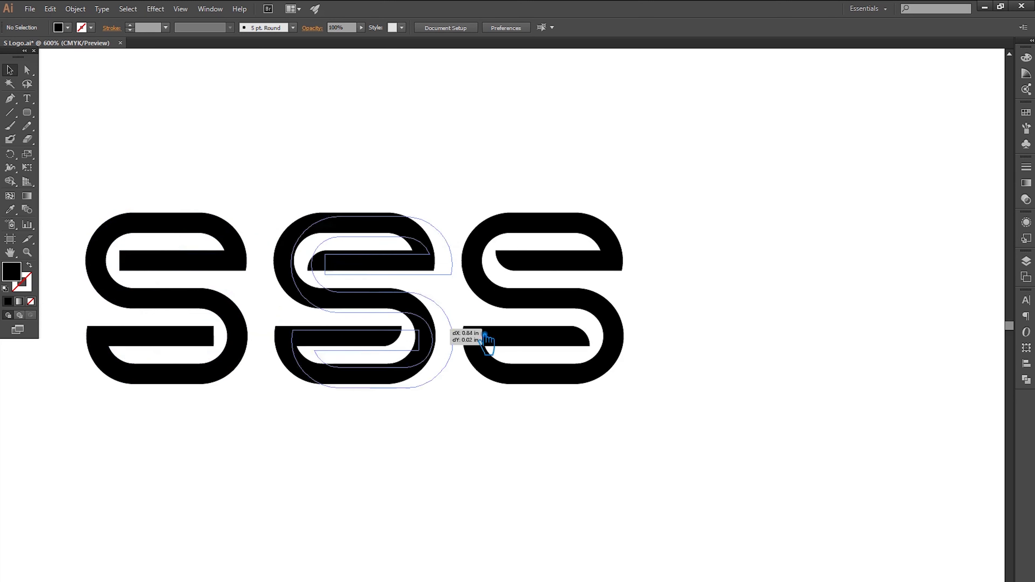
left_click(846, 439)
Step: Round the fourth S's inner bar-end corners to 0.04 in
key("a")
left_click(794, 329)
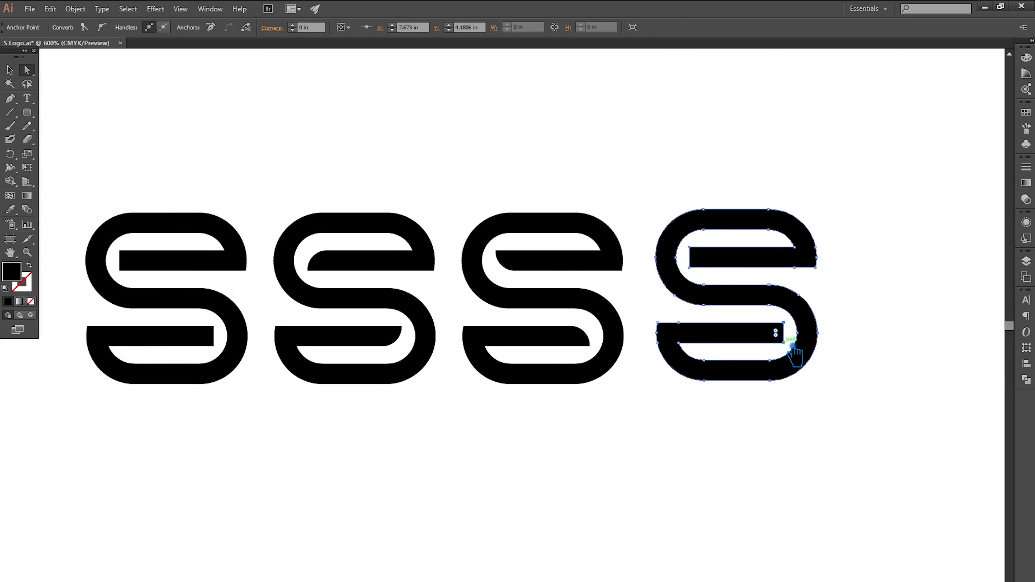
left_click(793, 346)
left_click(698, 252, "shift")
left_click(291, 26)
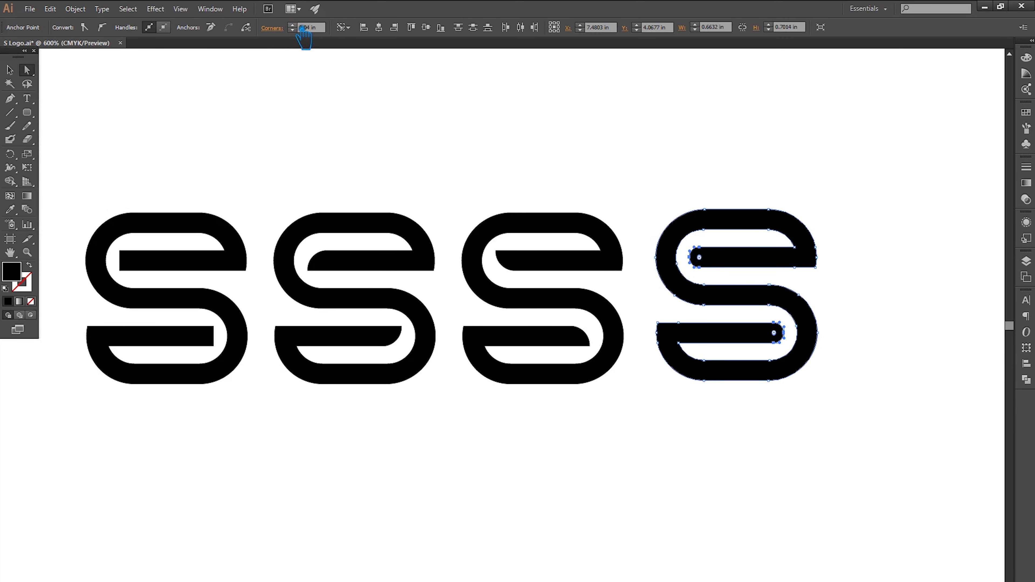
key("v")
left_click(285, 137)
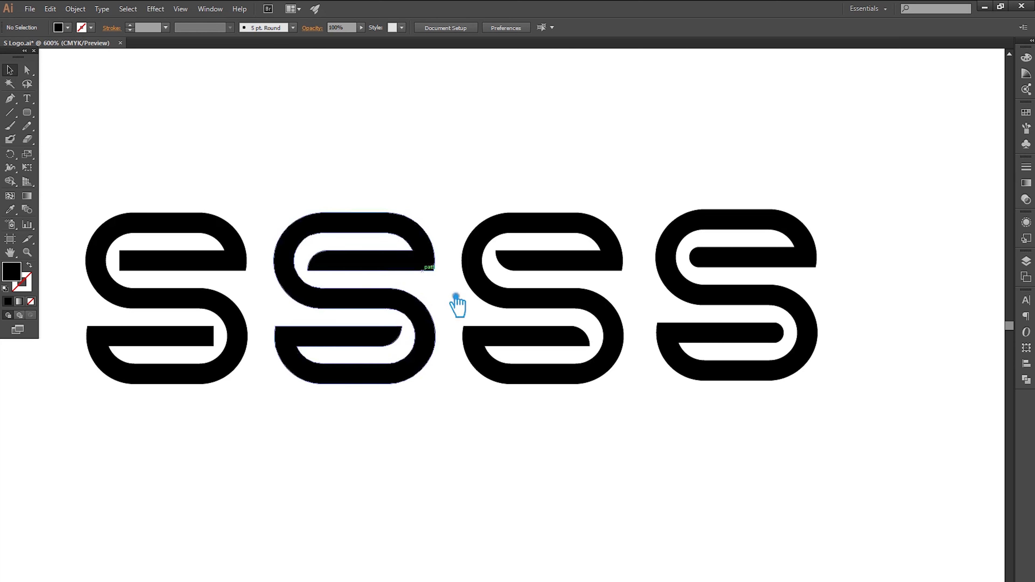
Step: Save the document with Ctrl+S
left_click_drag(704, 449, 743, 460)
key("ctrl+s")
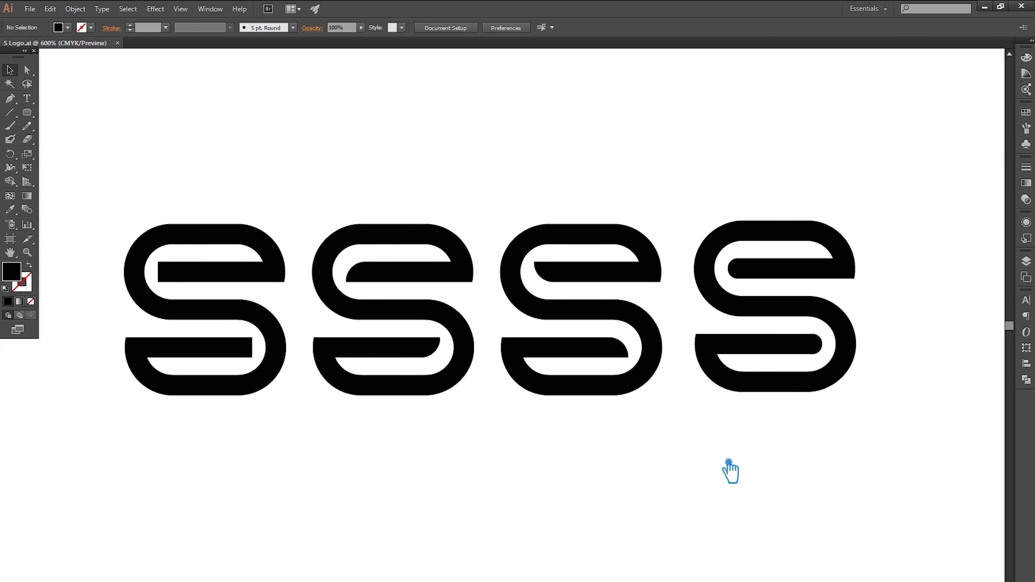
left_click_drag(730, 472, 761, 468)
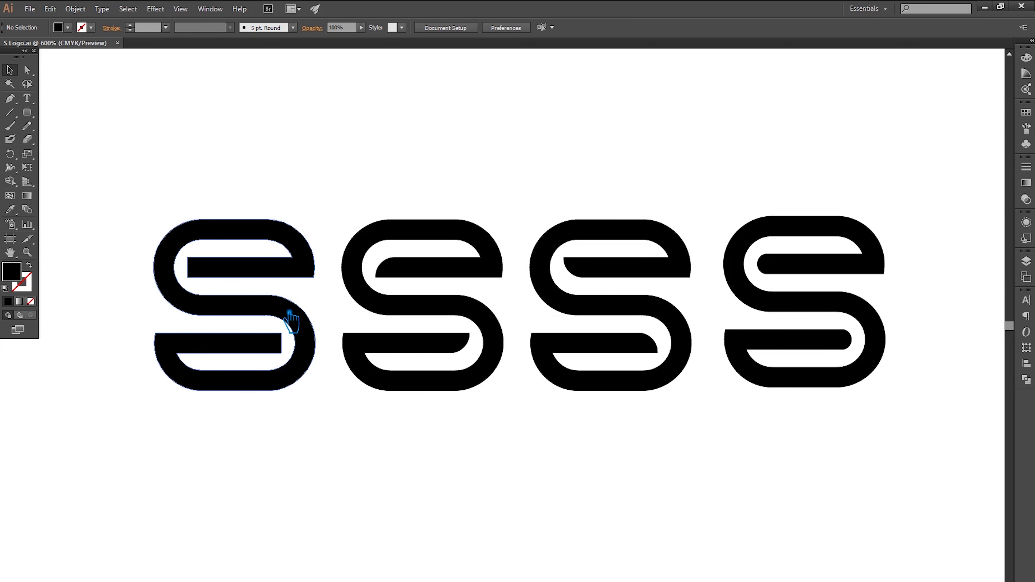
Step: Draw a diagonal line from the first S's upper-left bar end to its lower-right bar end, then select both
left_click(10, 112)
left_click_drag(187, 257, 282, 354)
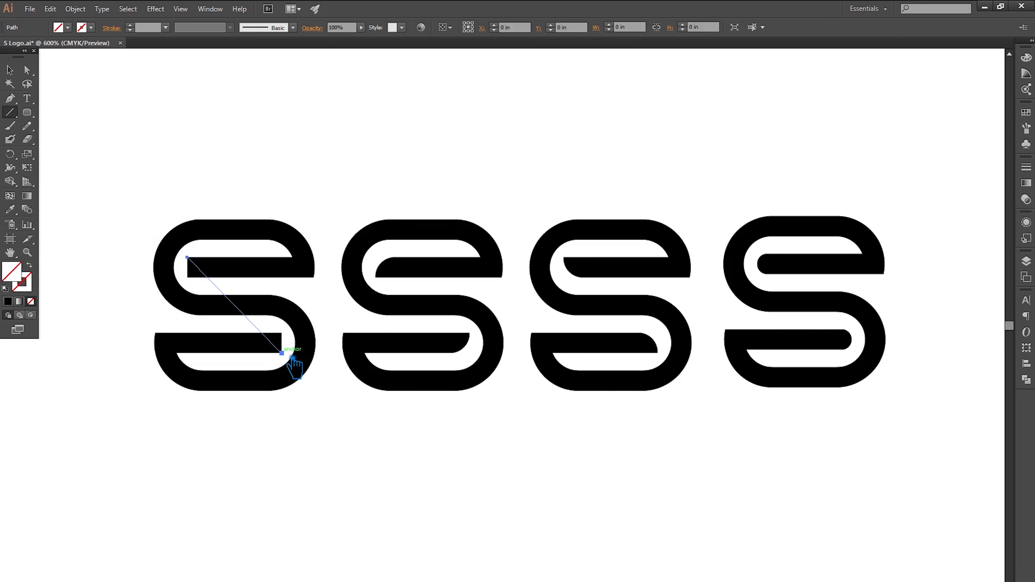
key("v")
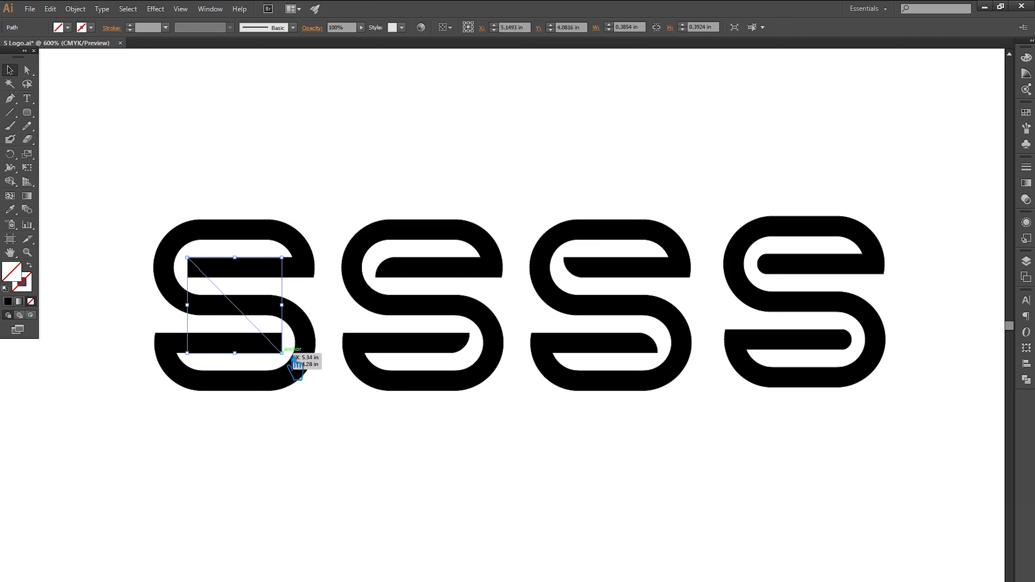
left_click_drag(294, 358, 299, 364)
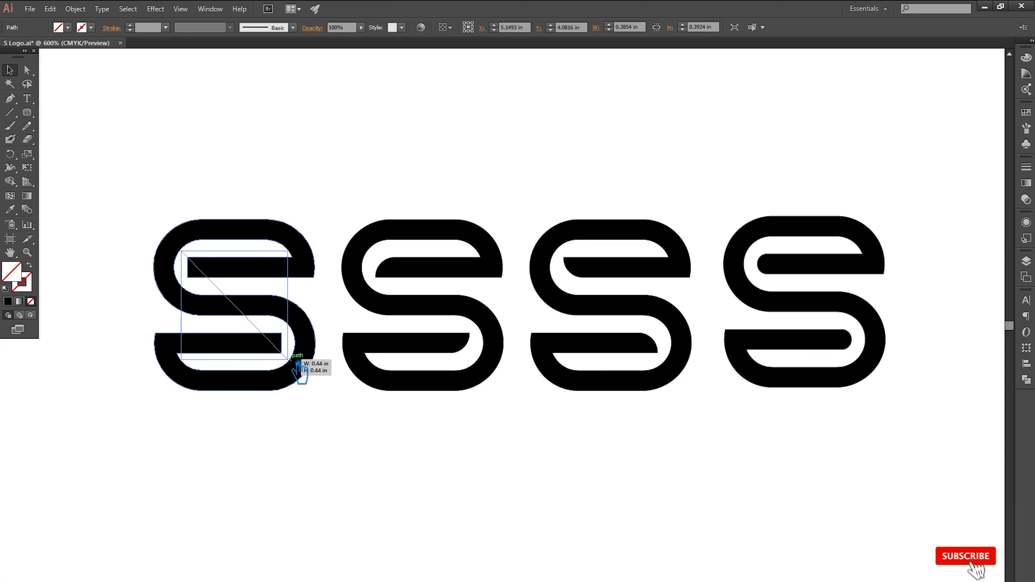
left_click(246, 343, "shift")
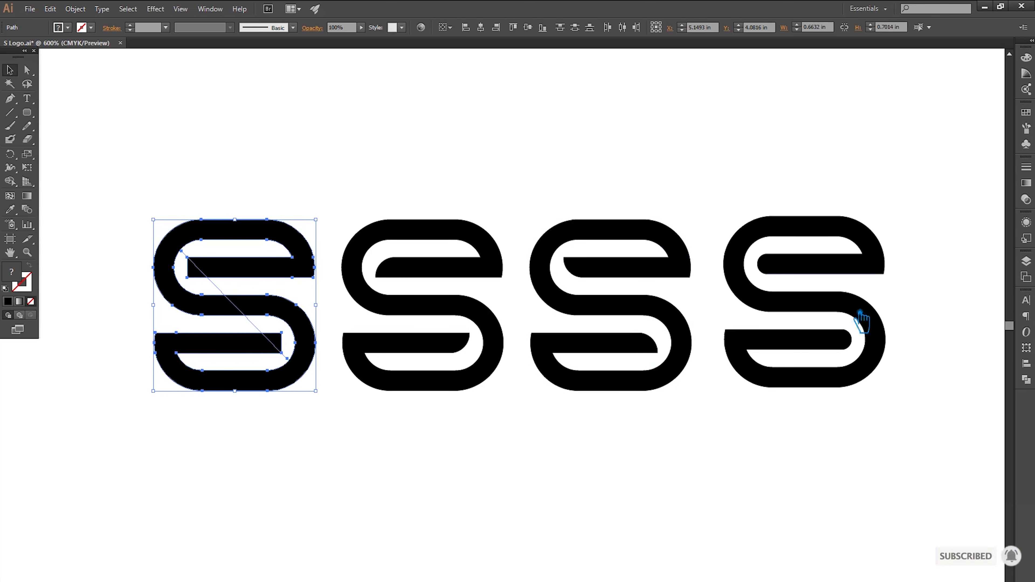
Step: Divide the first S along the diagonal and delete the two triangular bar-end pieces
left_click(1026, 379)
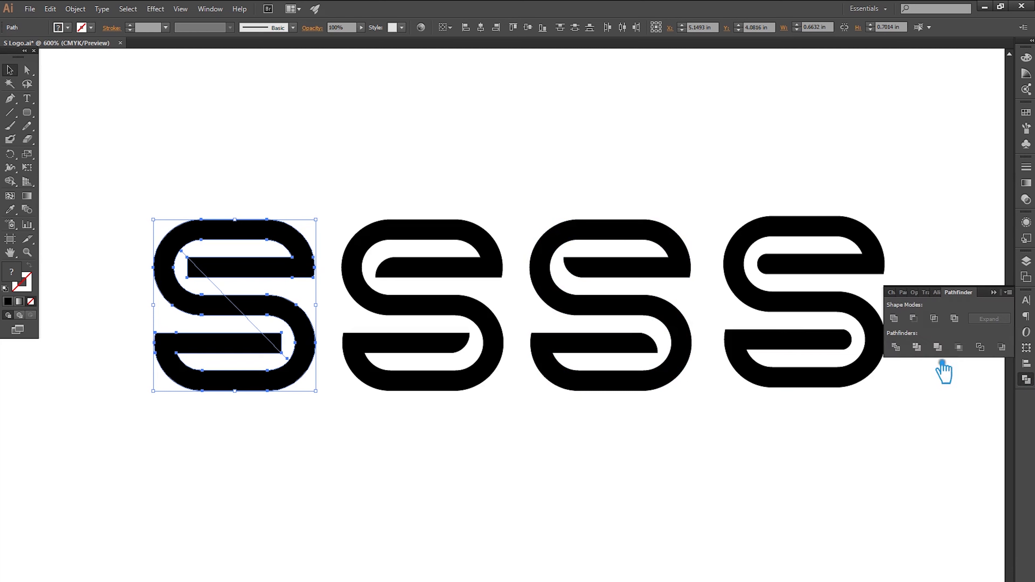
left_click(905, 351)
right_click(263, 305)
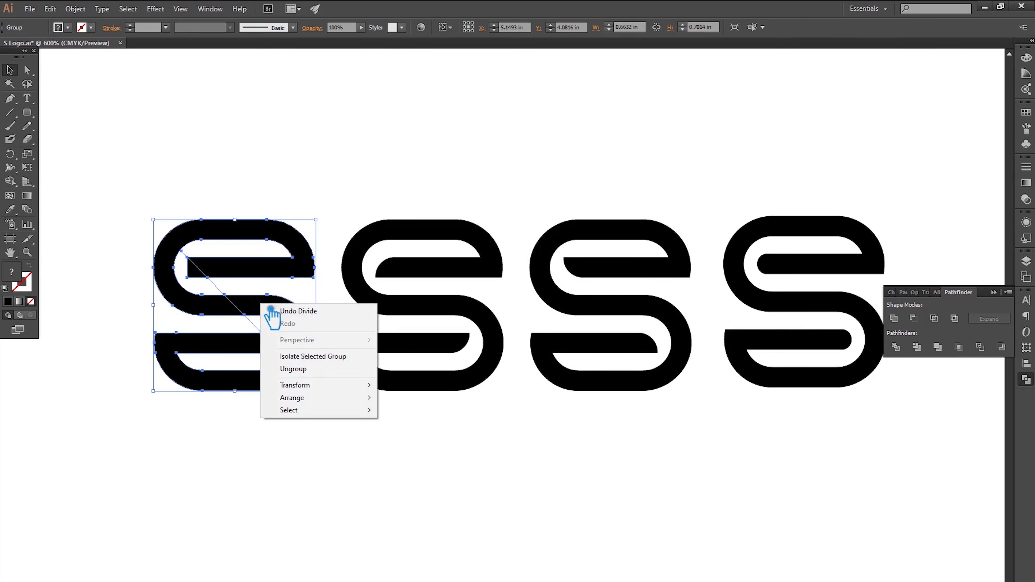
left_click(307, 369)
left_click(285, 343)
key("Delete")
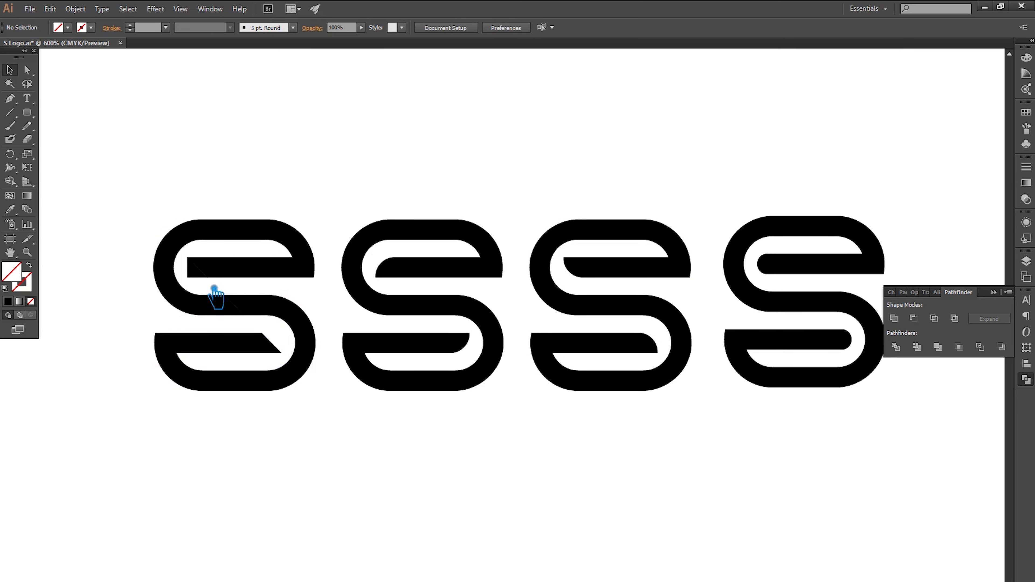
left_click(196, 269)
key("Delete")
Step: Unite the remaining first-S pieces into one shape and collapse the Pathfinder panel
left_click_drag(313, 445, 138, 223)
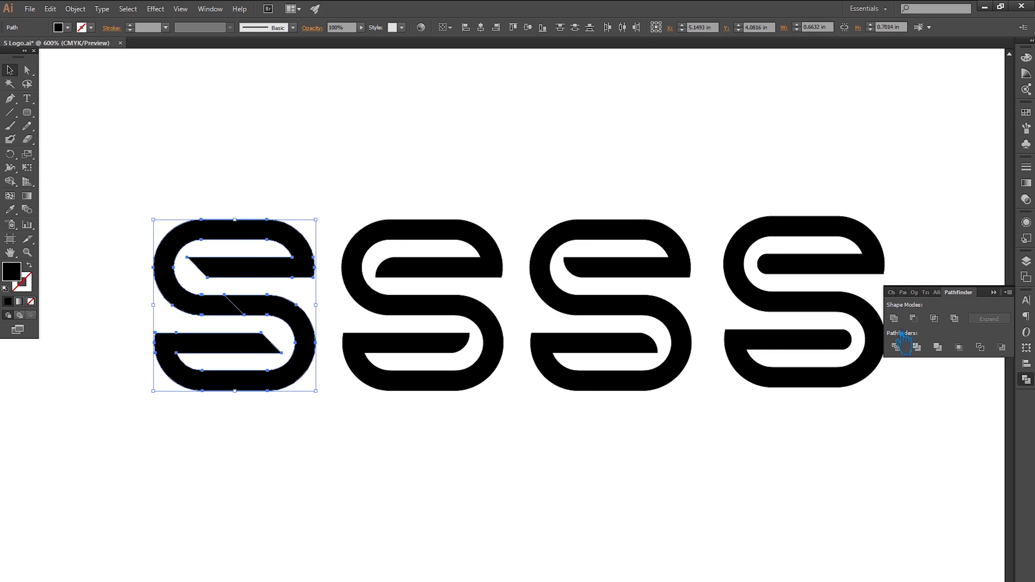
left_click(895, 319)
left_click(994, 293)
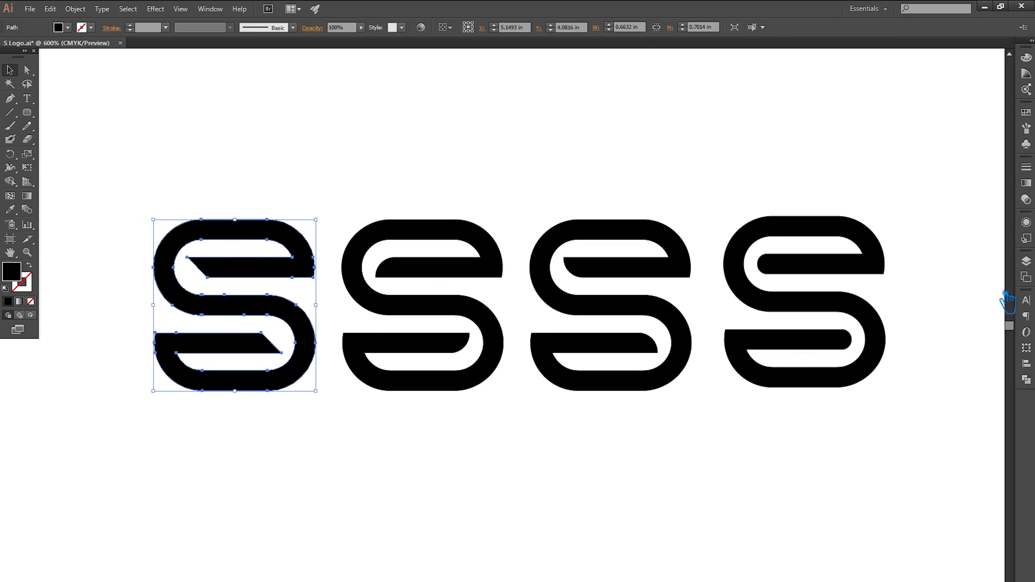
left_click(142, 109)
left_click_drag(549, 526, 522, 533)
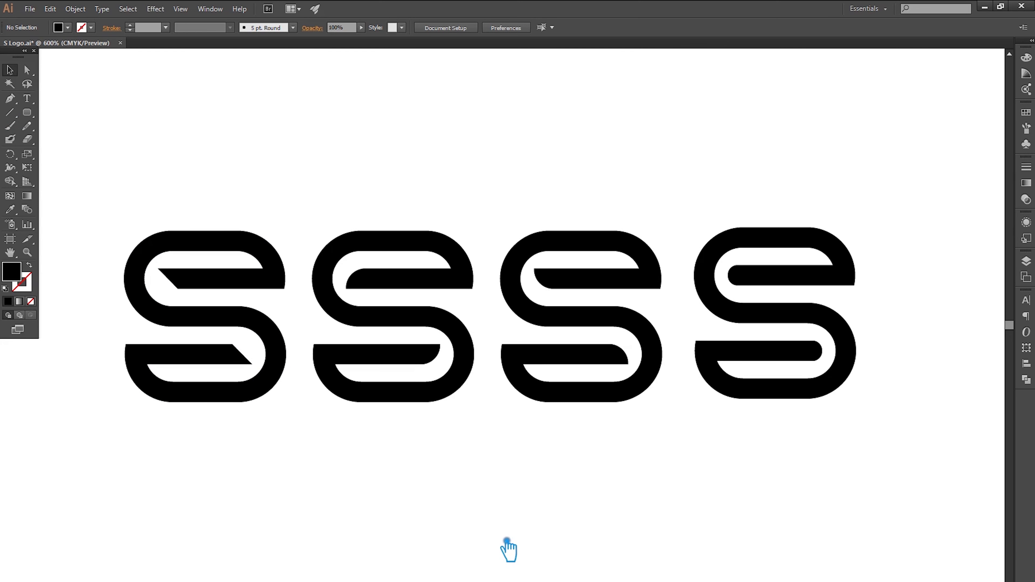
Step: Pull the first S's lower bar anchor diagonally and round its cut tips to 0.2 in
key("a")
left_click(182, 302)
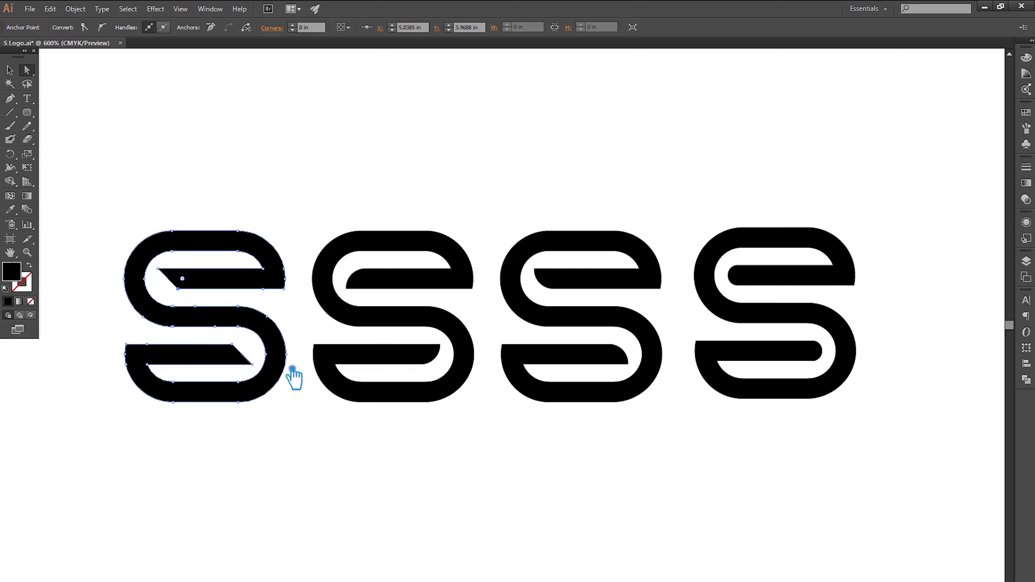
left_click_drag(245, 350, 253, 365)
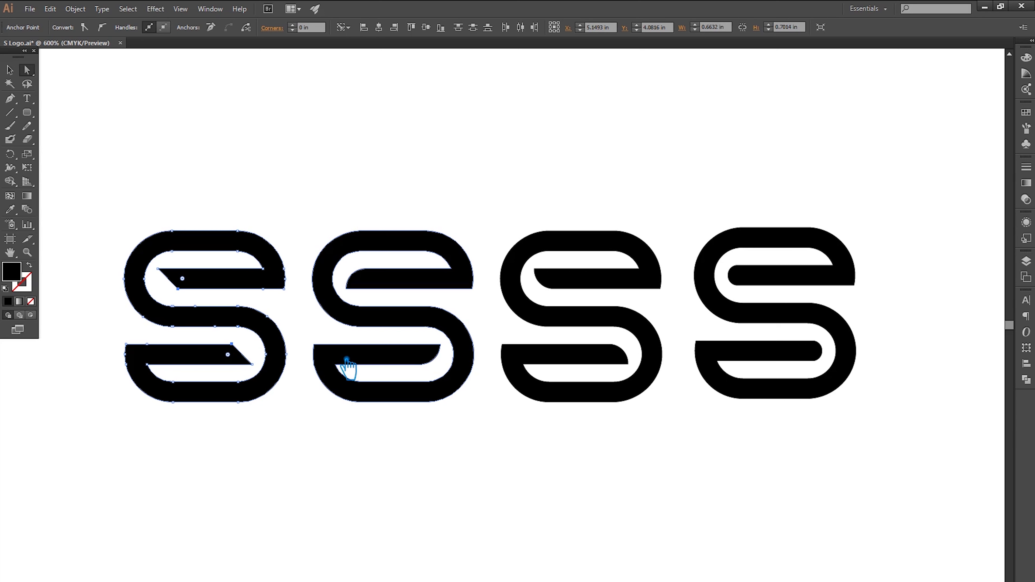
scroll(306, 28, "up", 1)
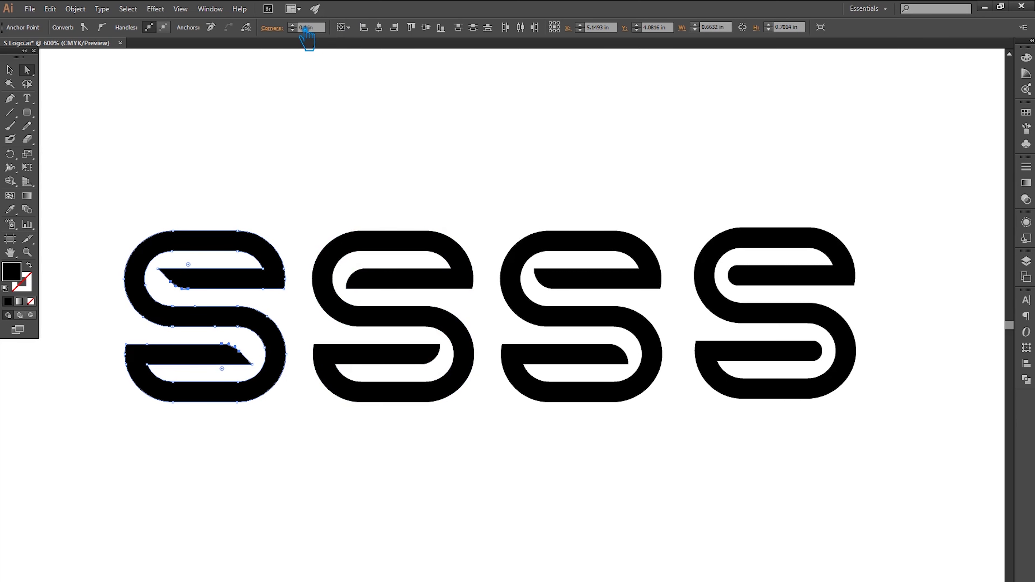
scroll(303, 28, "up", 1)
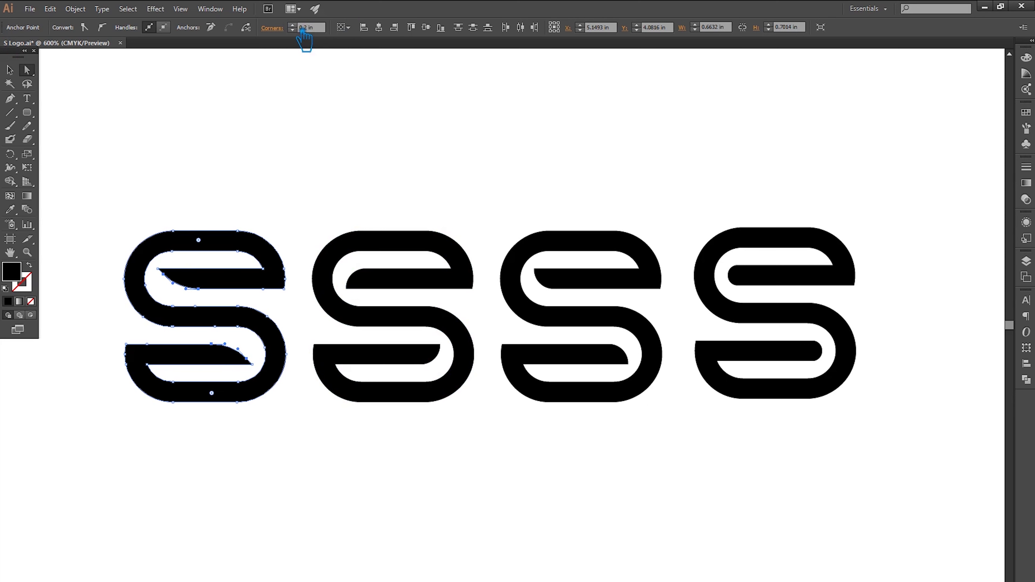
key("v")
left_click(233, 133)
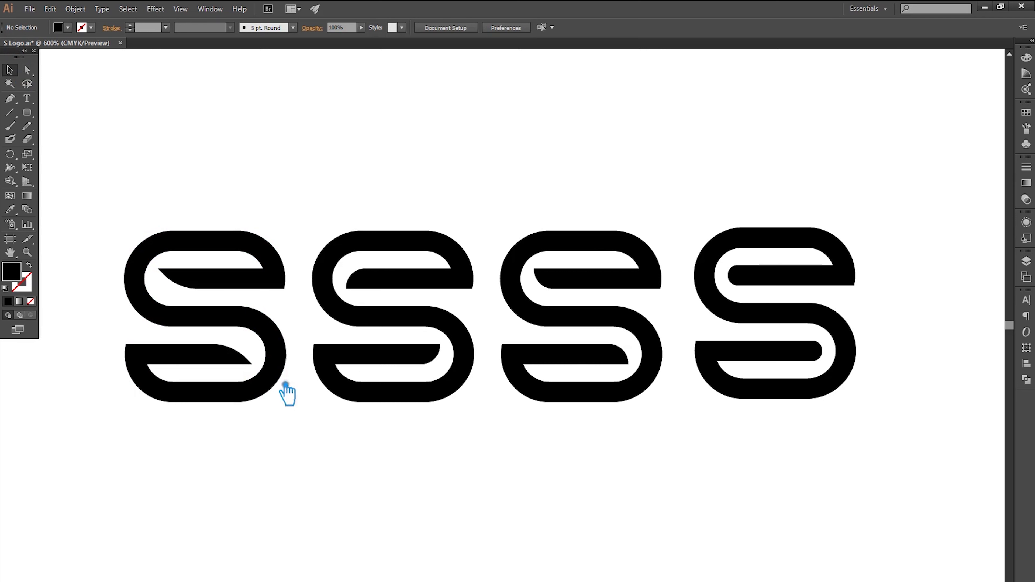
left_click(225, 318)
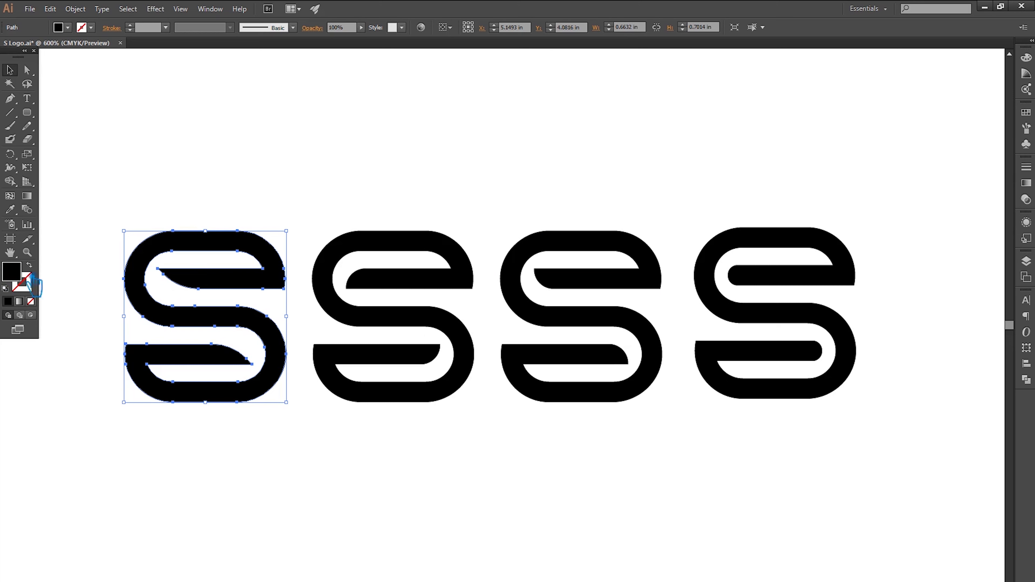
Step: Give the first S a rust-orange fill in the Color Picker and switch the Color panel to RGB
double_click(27, 282)
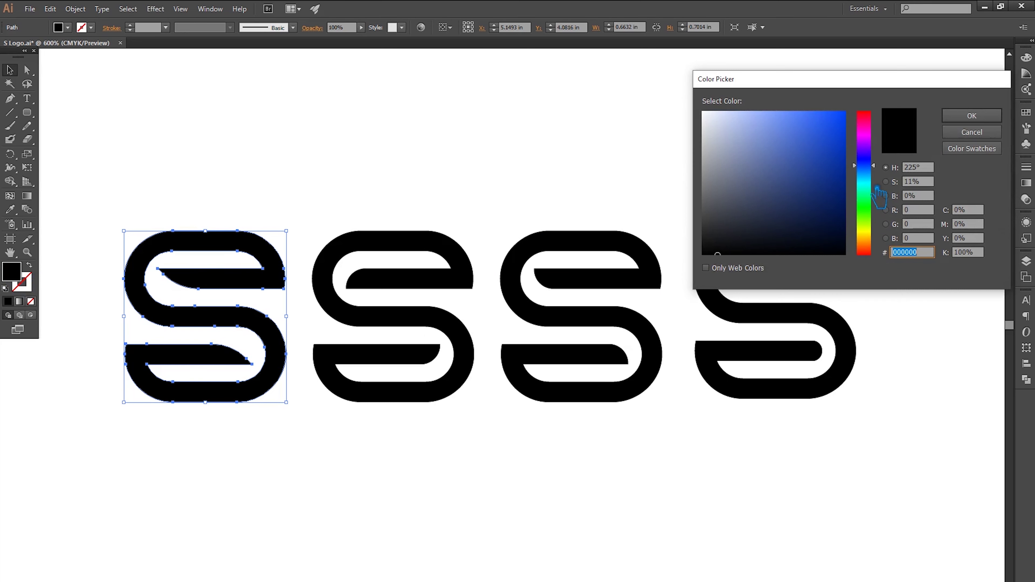
mouse_move(876, 244)
left_mouse_down()
mouse_move(876, 235)
mouse_move(877, 265)
left_mouse_up()
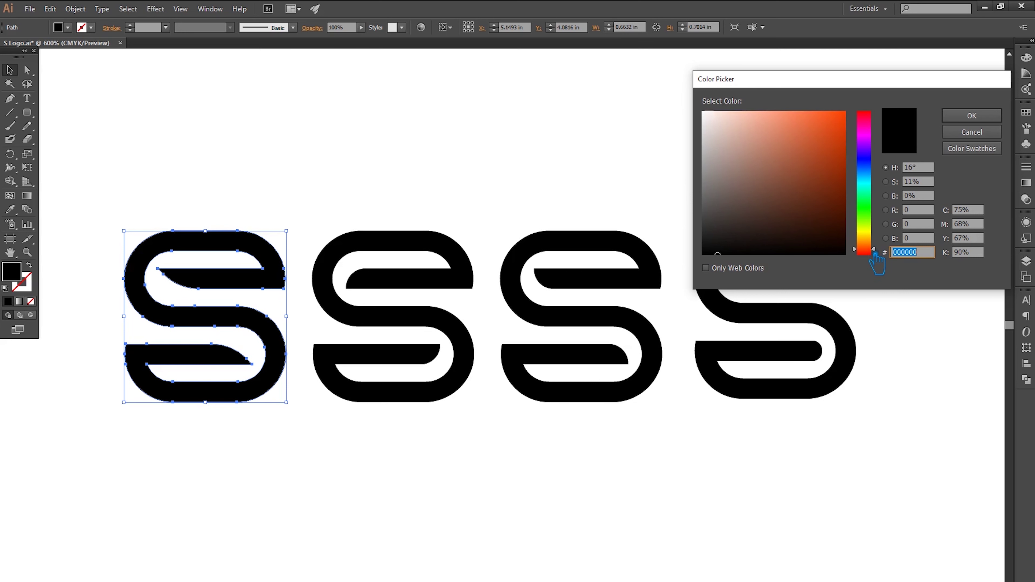
left_click(829, 161)
left_click(972, 116)
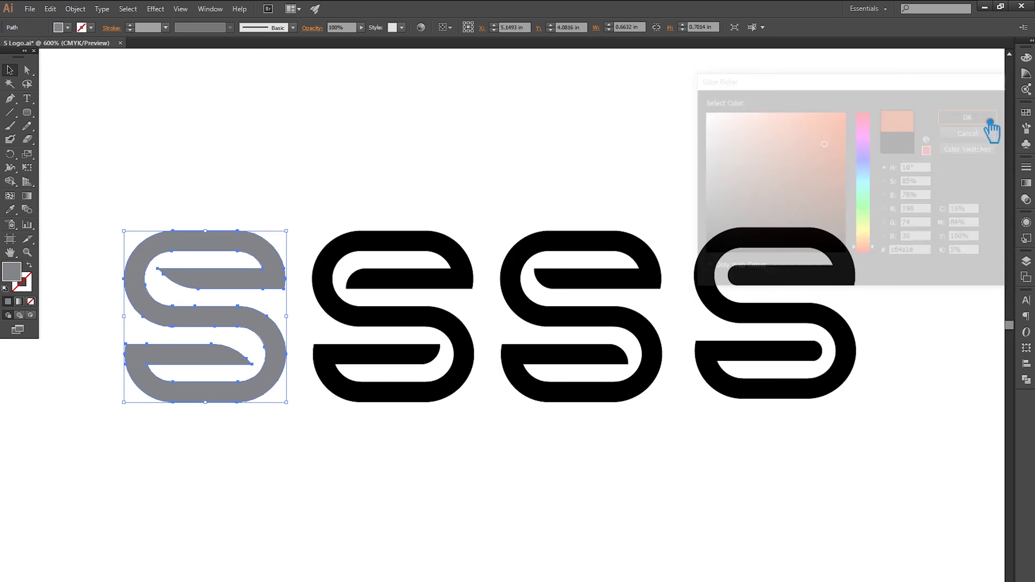
left_click(1026, 57)
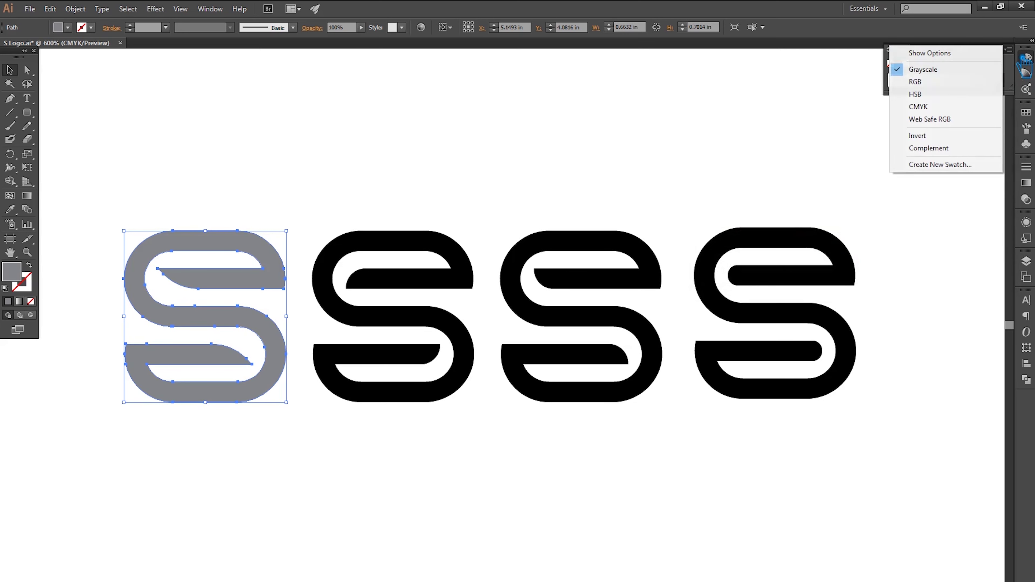
left_click(936, 87)
left_click(429, 150)
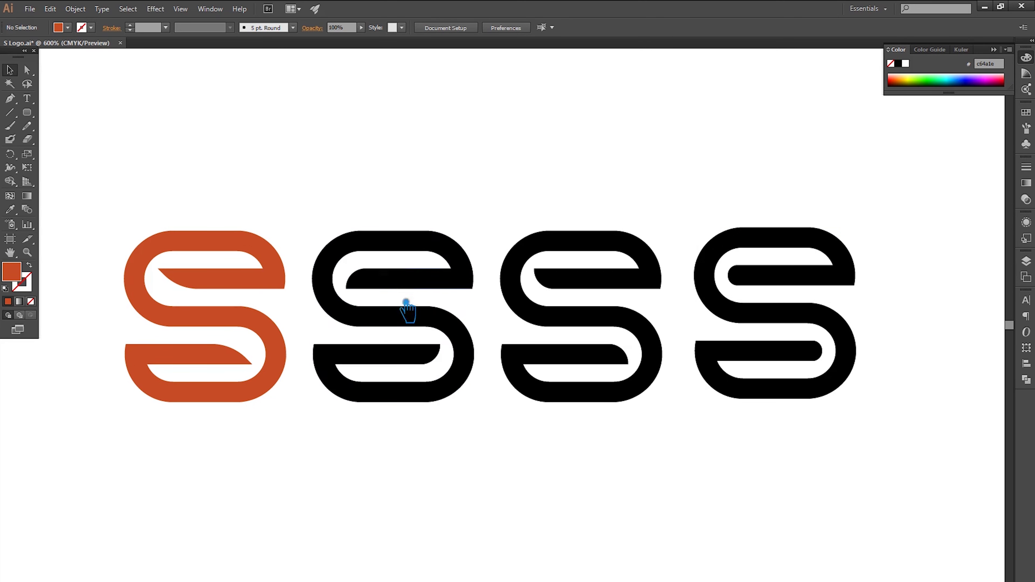
left_click(406, 324)
left_click(10, 210)
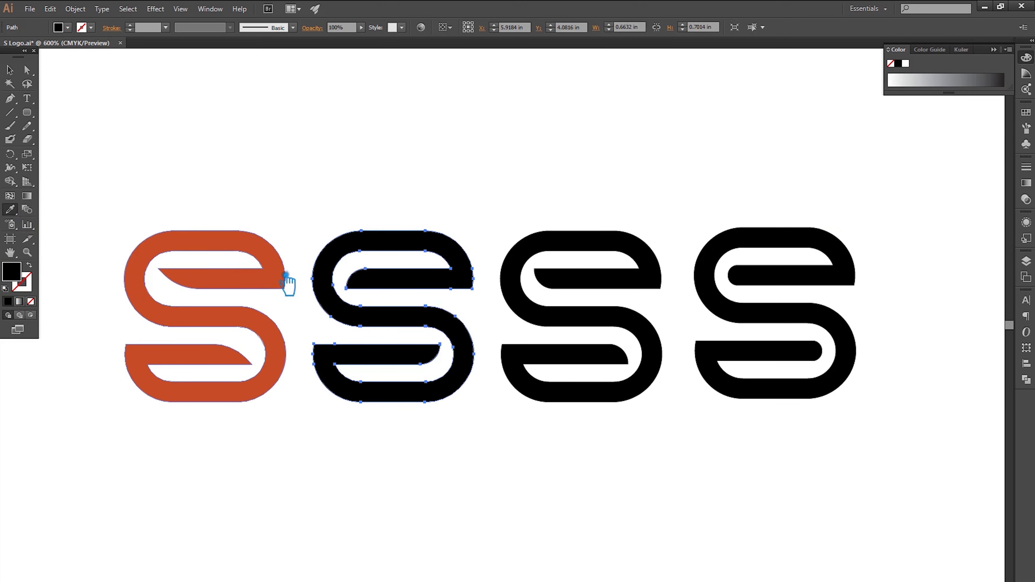
Step: Copy the orange fill onto the three remaining black S shapes with the Eyedropper
left_click(9, 70)
left_click(10, 210)
left_click(10, 70)
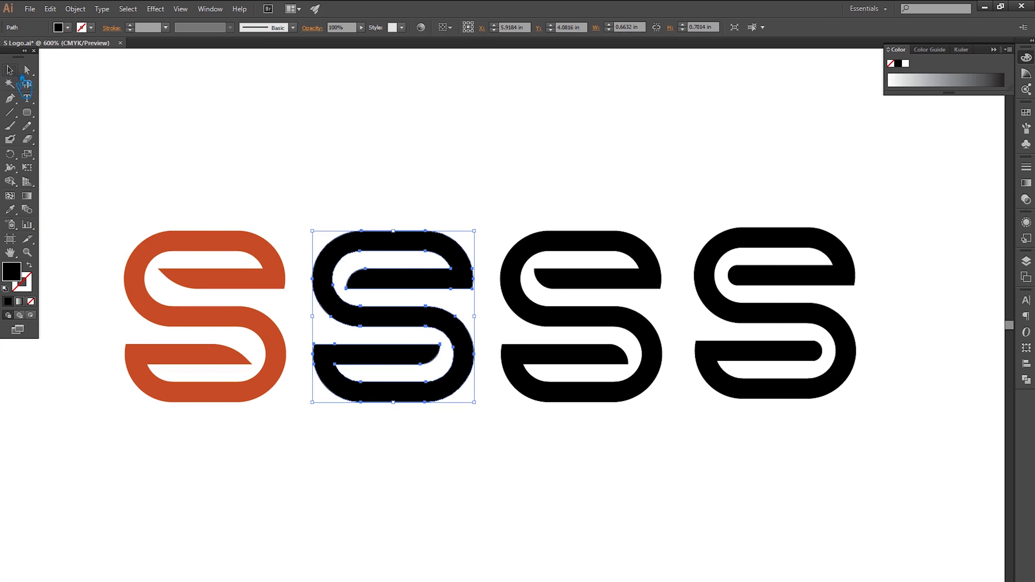
left_click_drag(818, 487, 428, 224)
left_click(9, 209)
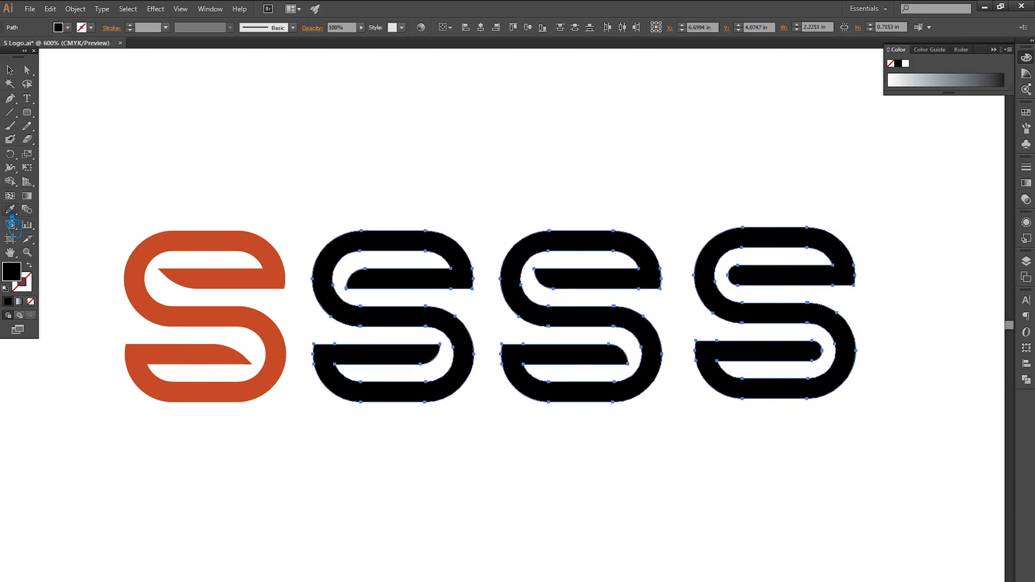
left_click(227, 246)
Step: Recolour the selected S shapes a deep magenta in the Color Picker
double_click(12, 271)
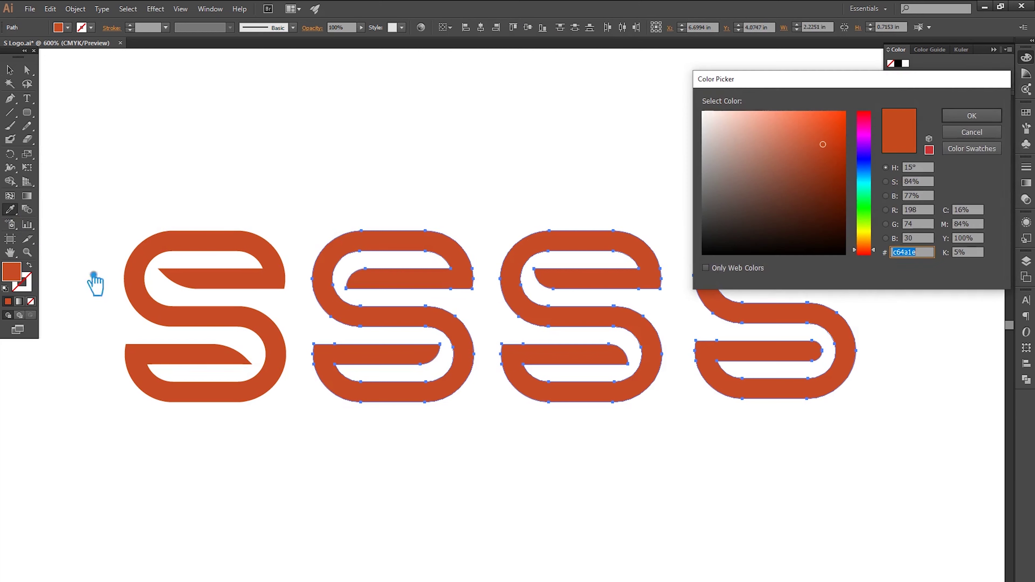
left_click(879, 182)
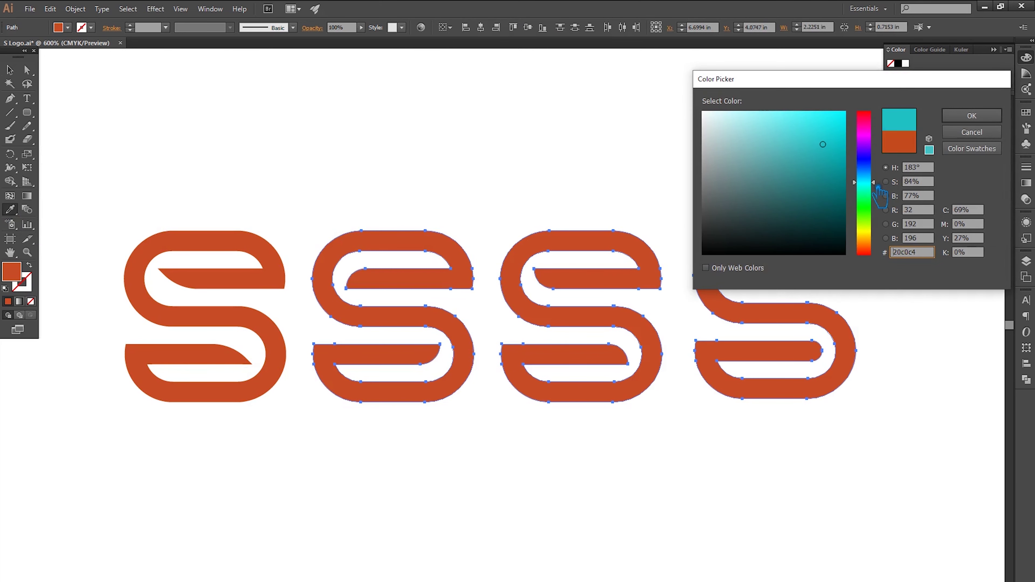
left_click_drag(879, 188, 880, 140)
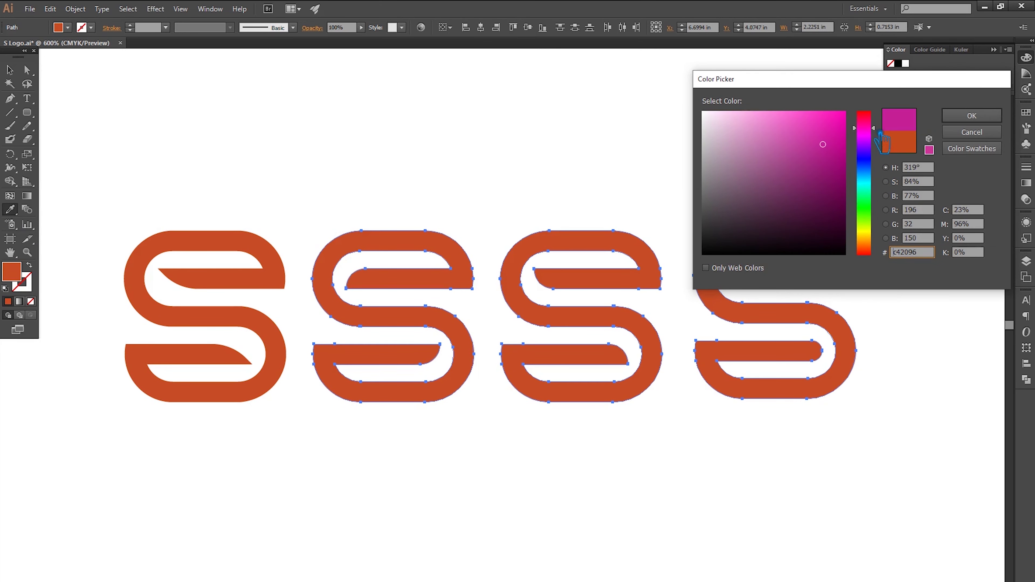
left_click_drag(882, 131, 882, 124)
left_click(973, 116)
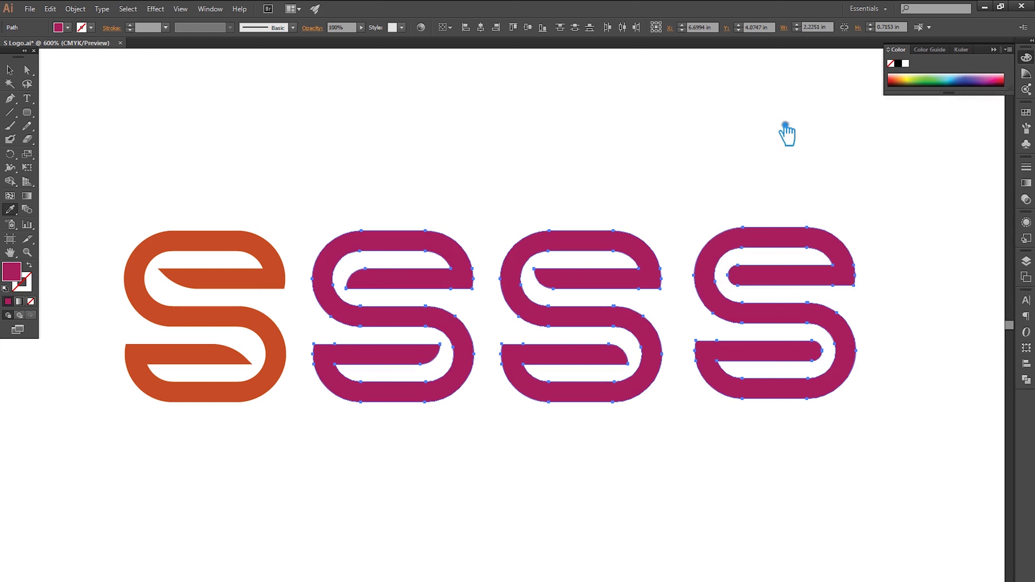
left_click(248, 127)
Step: Colour the third and fourth S blue
left_click_drag(833, 470, 555, 233)
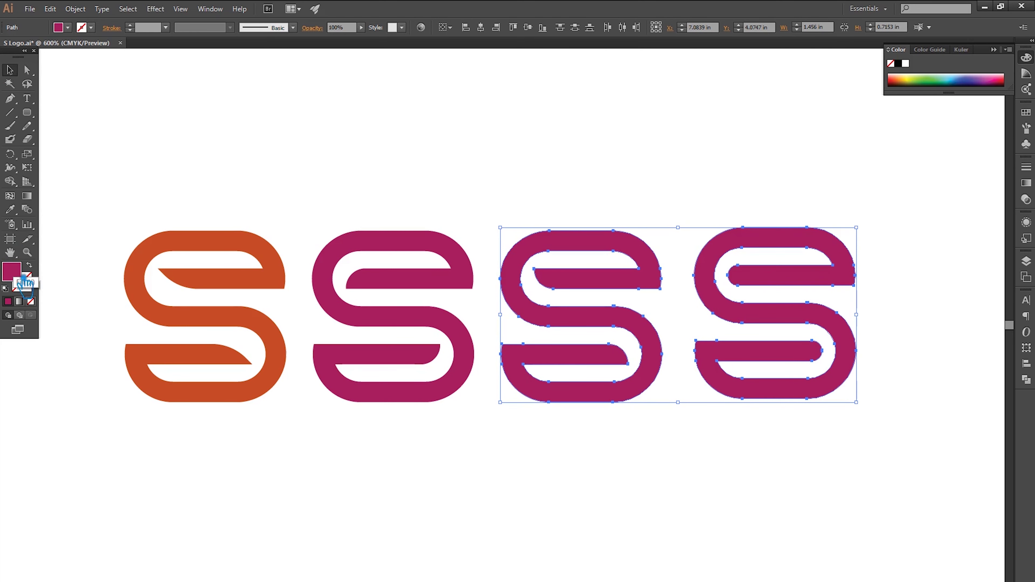
double_click(12, 272)
left_click(877, 187)
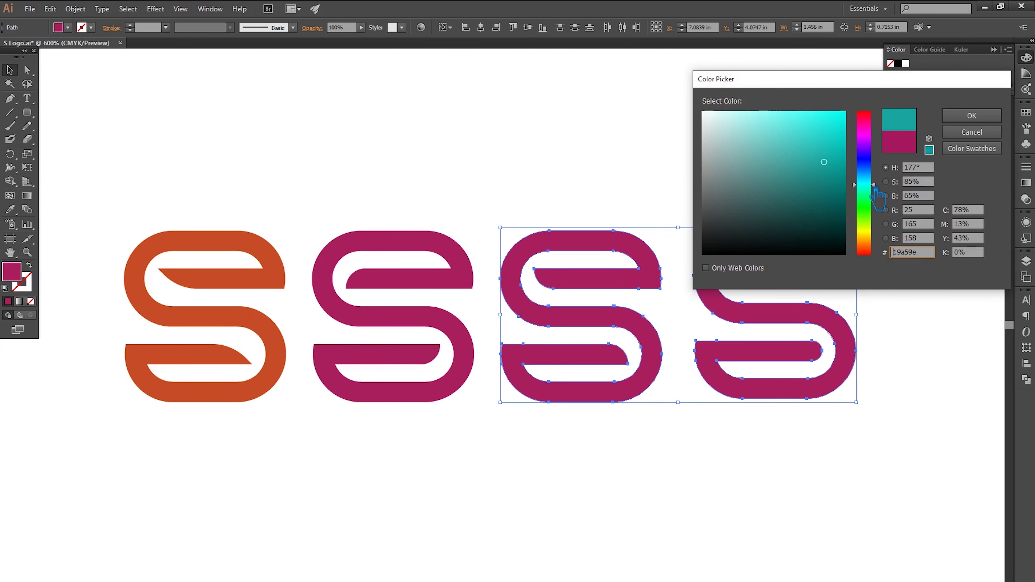
mouse_move(835, 167)
left_mouse_down()
mouse_move(826, 176)
mouse_move(881, 163)
left_mouse_up()
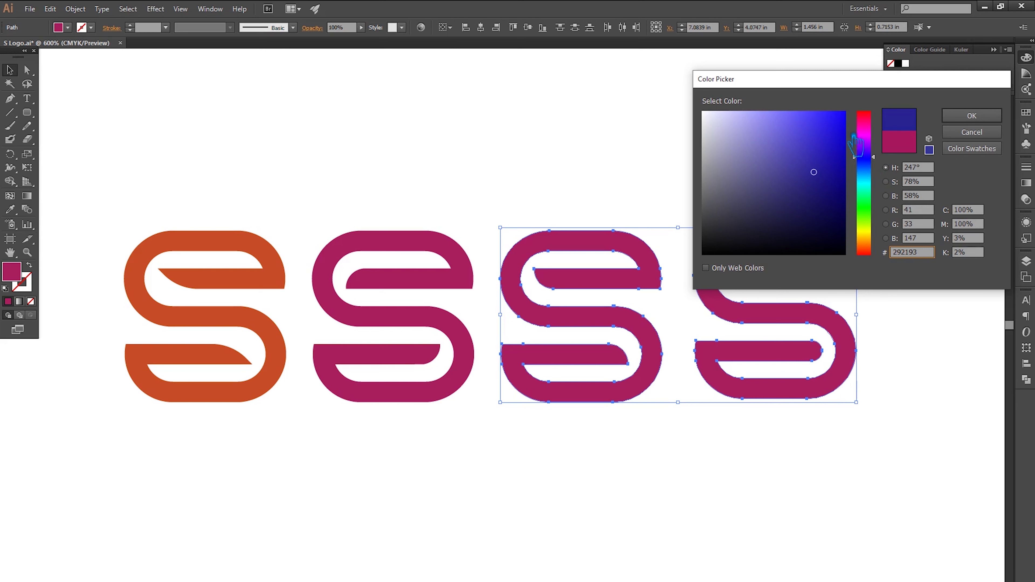
left_click_drag(856, 138, 862, 114)
left_click(978, 118)
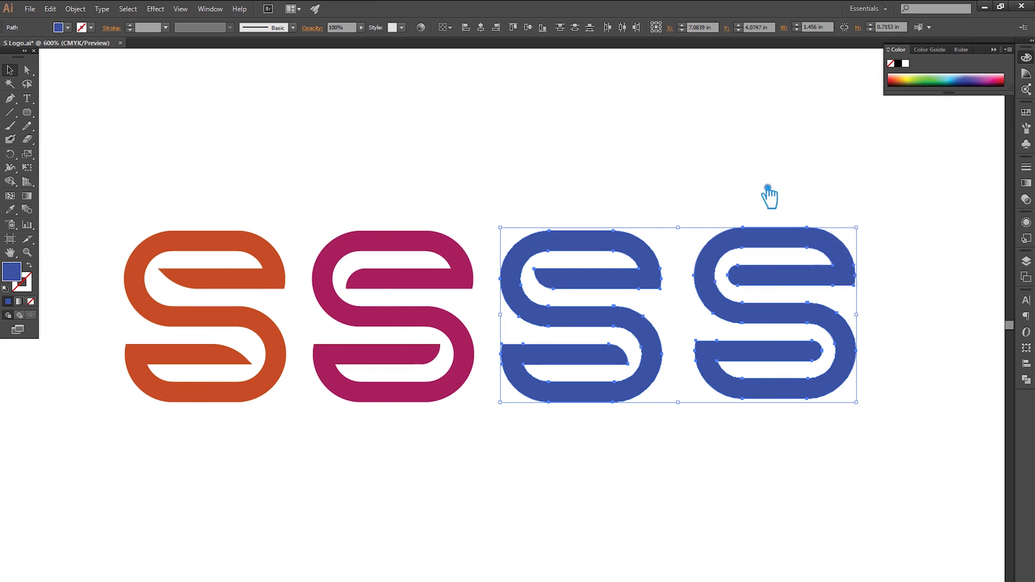
left_click(782, 200)
Step: Give the fourth S an olive-green fill
left_click(717, 229)
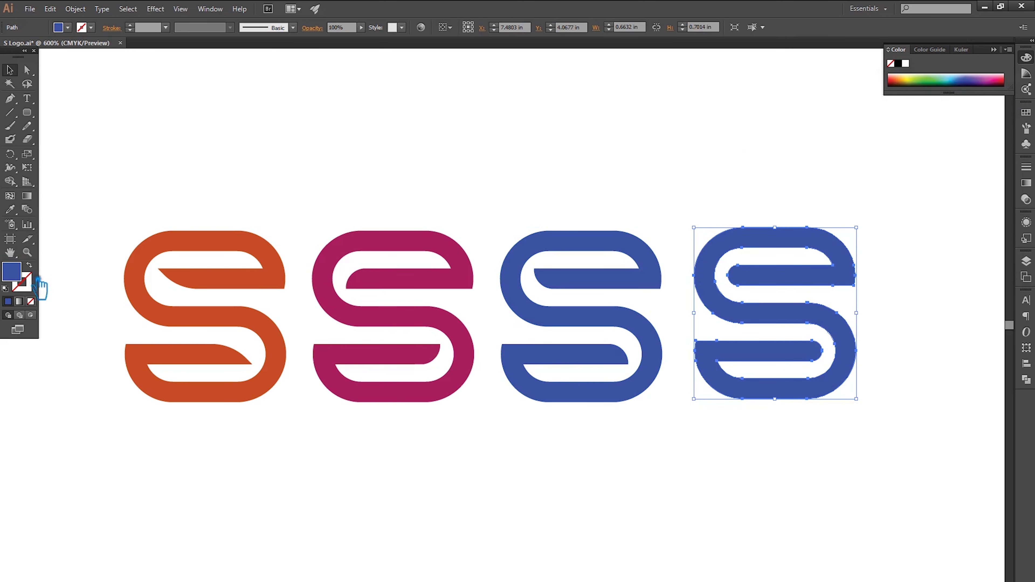
double_click(16, 275)
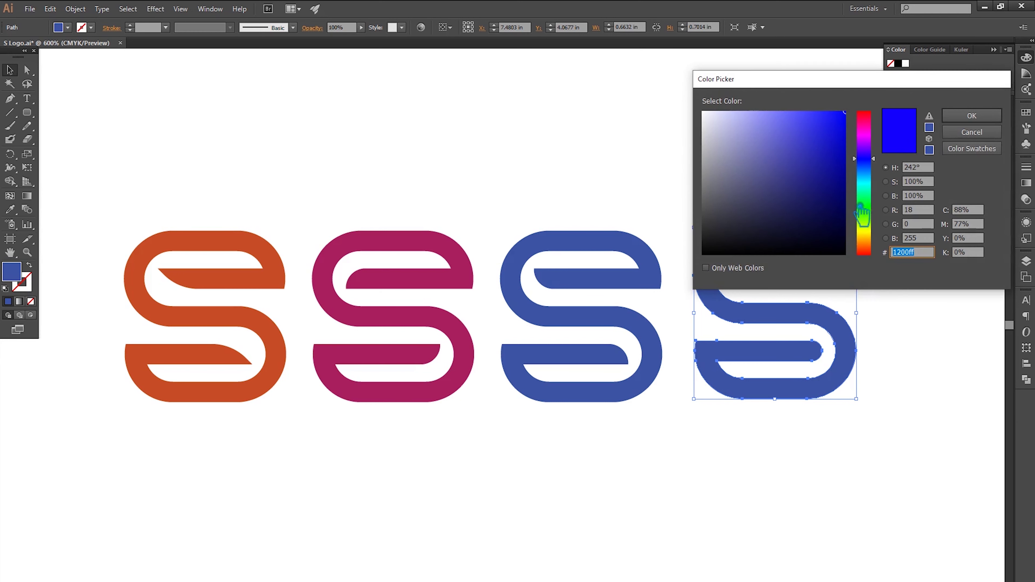
left_click(879, 224)
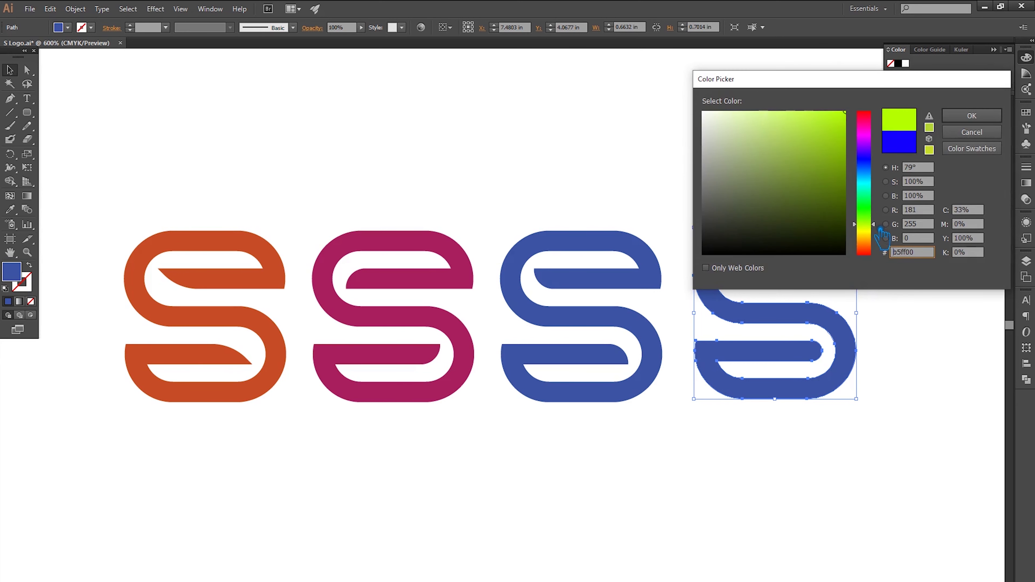
left_click_drag(829, 210, 833, 189)
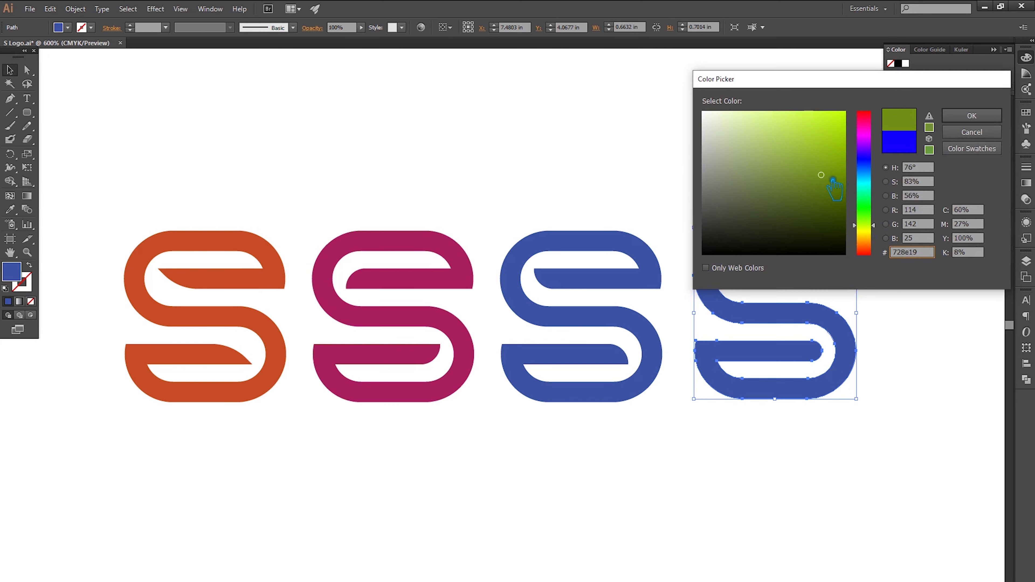
left_click(970, 116)
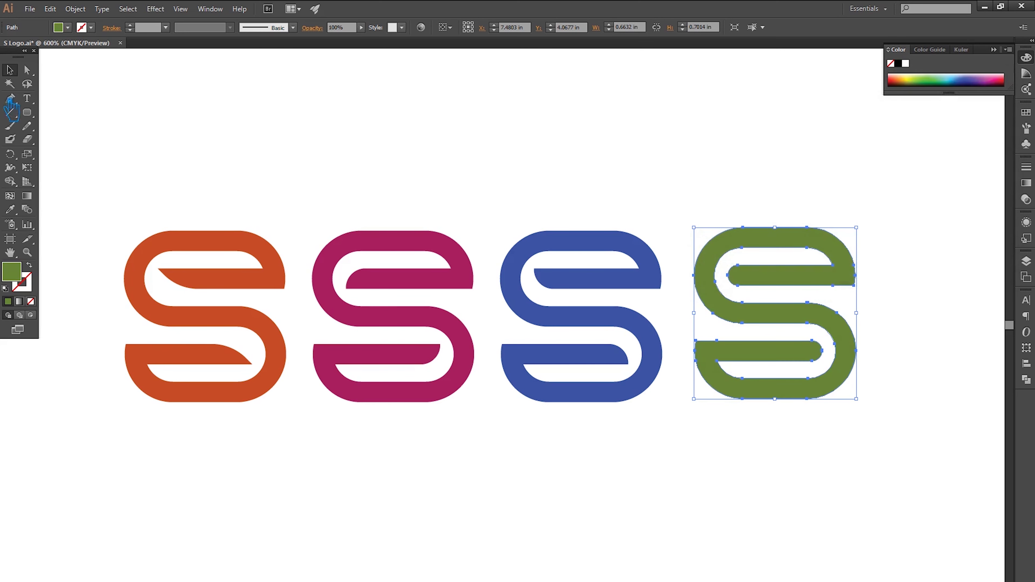
left_click(721, 130)
Step: Group the four S shapes and place a copy of the row below
left_click_drag(778, 430, 220, 246)
key("ctrl+g")
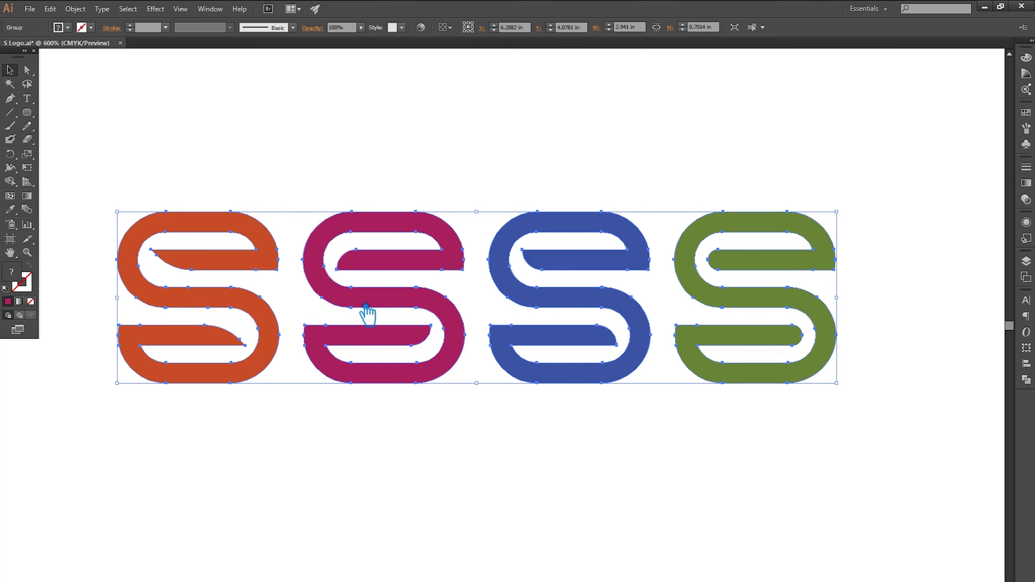
left_click_drag(367, 306, 362, 499)
left_click_drag(561, 428, 599, 340)
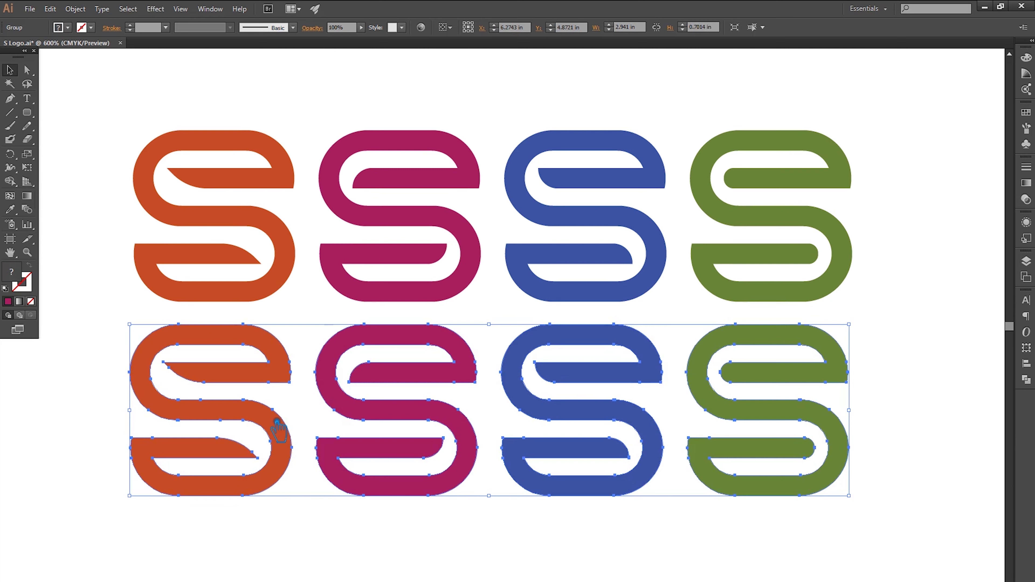
Step: Ungroup the lower row and rotate its orange S 45°
right_click(365, 372)
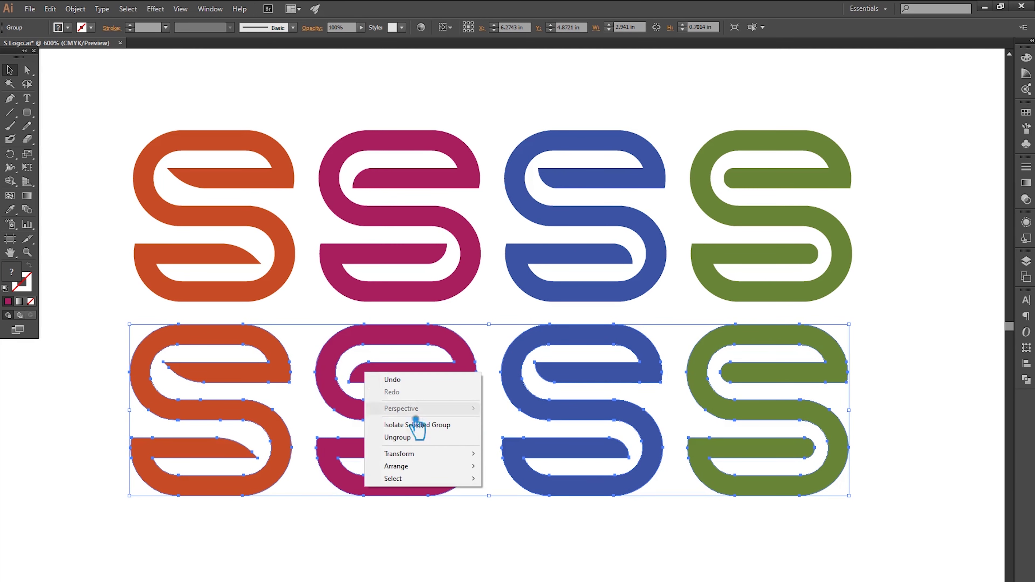
left_click(413, 431)
left_click(323, 476)
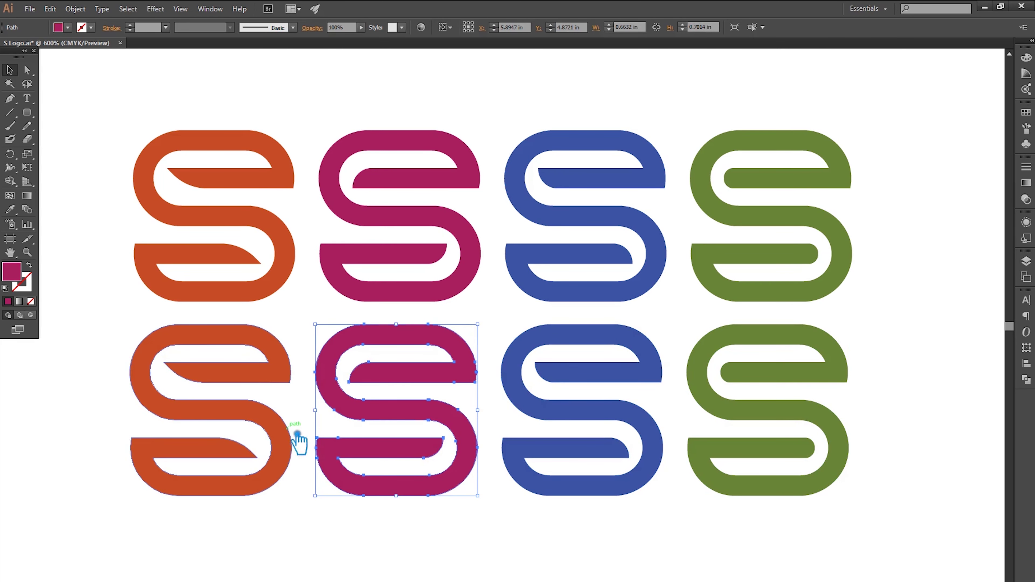
left_click(290, 442)
left_click_drag(306, 326, 325, 405)
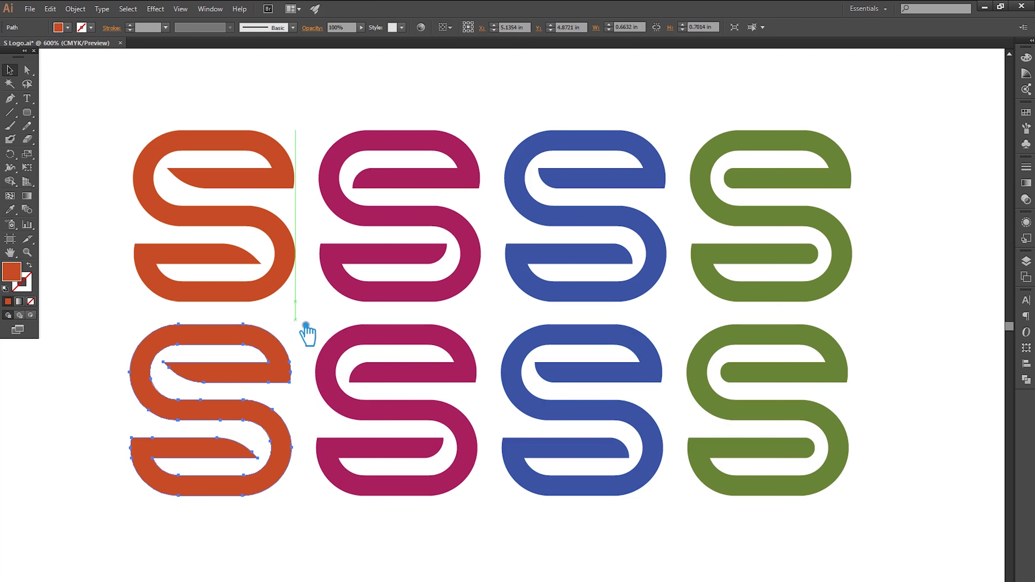
Step: Rotate the lower magenta, blue and green S shapes 45° each
left_click(386, 501)
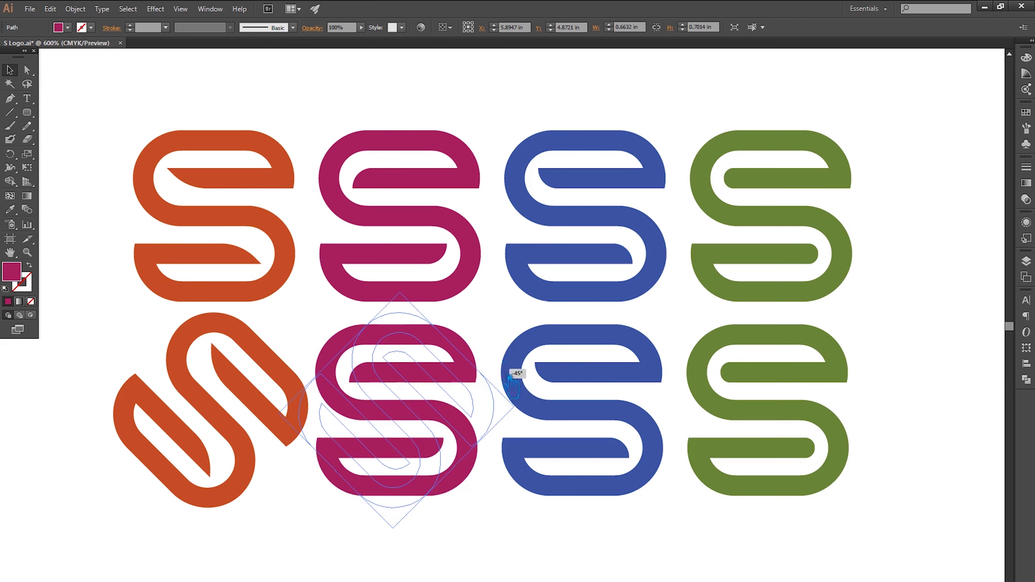
left_click_drag(491, 328, 511, 403)
left_click(497, 510)
left_click(608, 445)
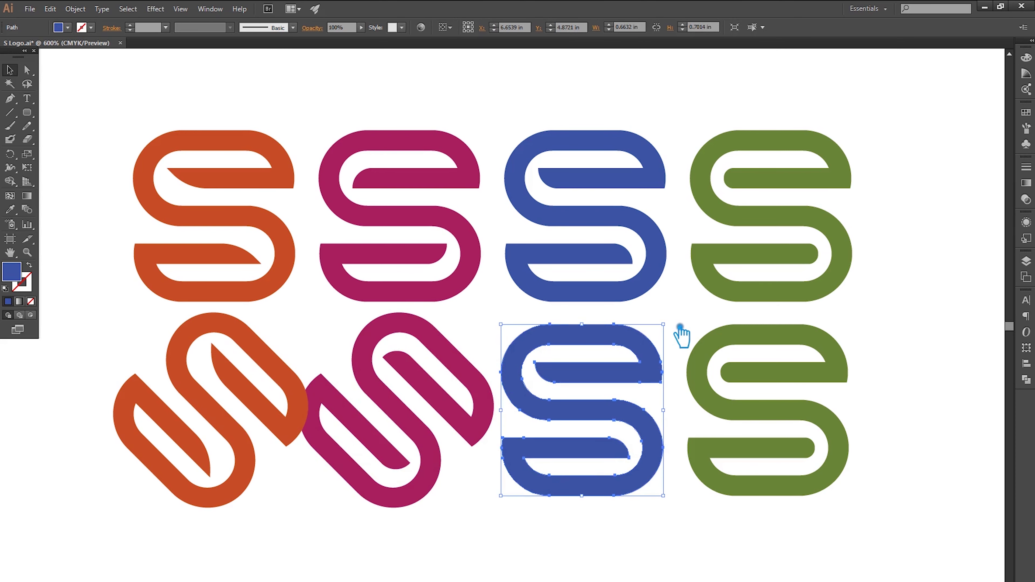
left_click_drag(680, 327, 701, 382)
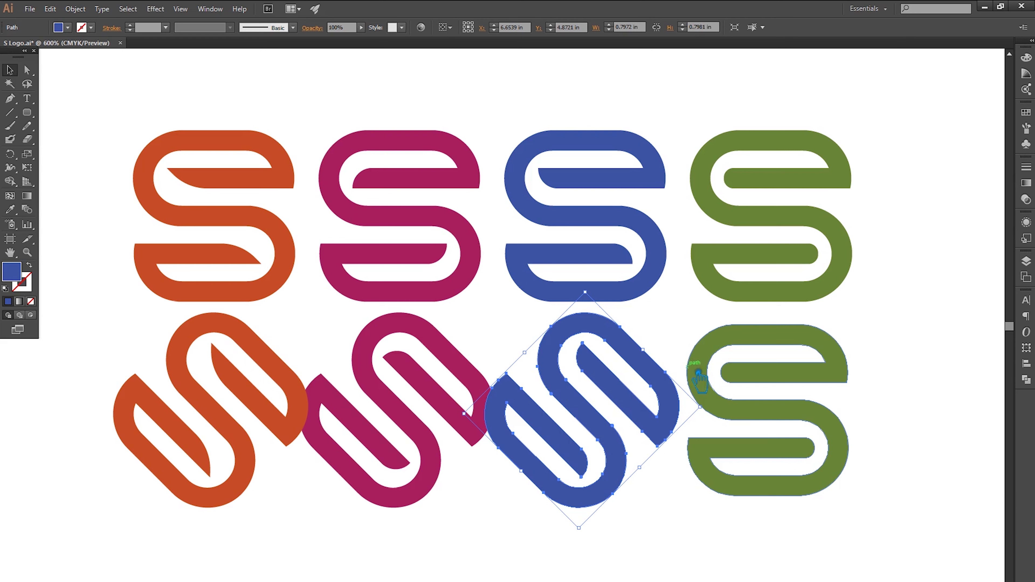
left_click(765, 413)
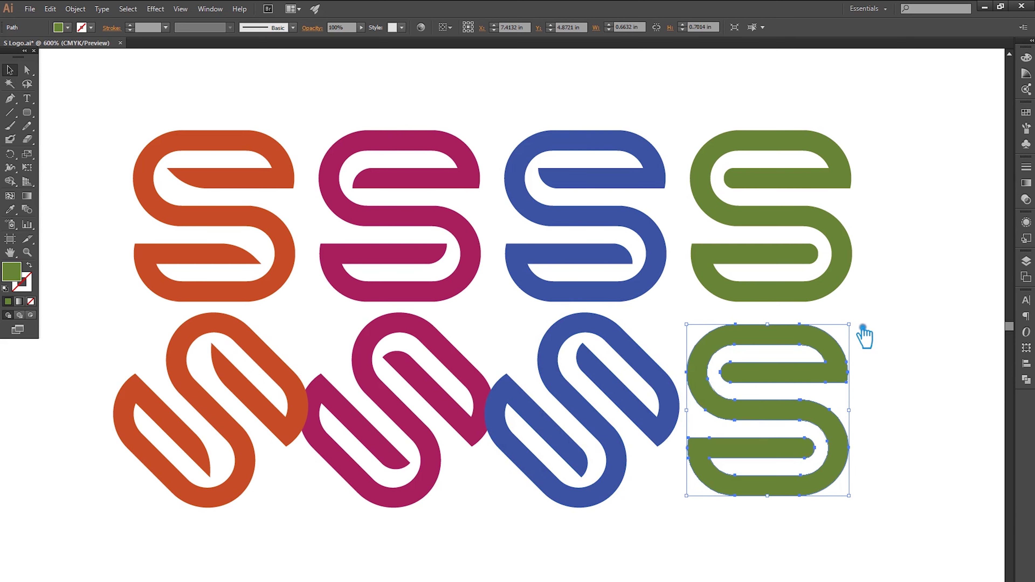
left_click_drag(863, 329, 895, 386)
left_click(843, 545)
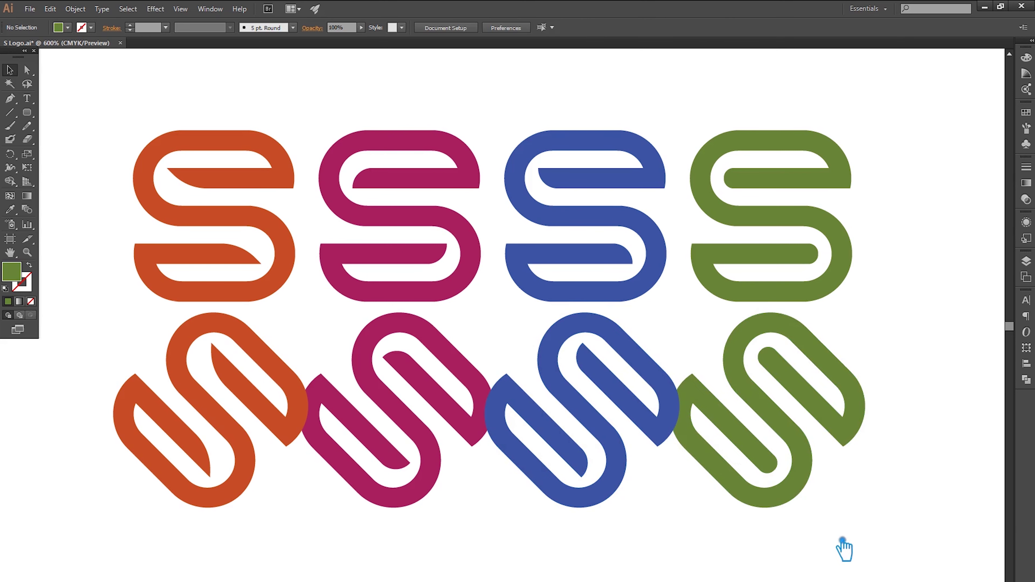
Step: Move the rotated lower row slightly down
scroll(827, 530, "down", 1)
left_click_drag(846, 511, 737, 458)
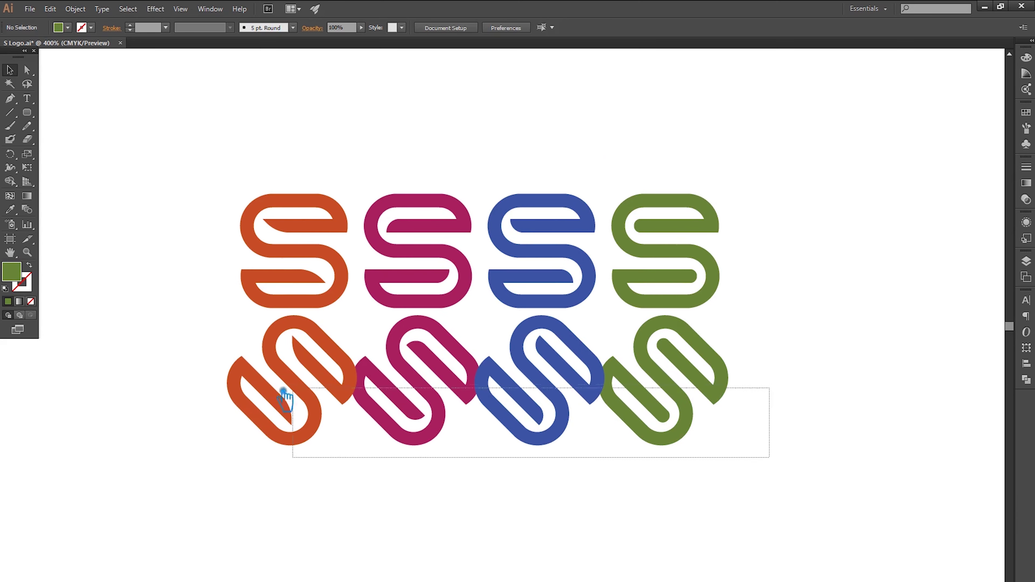
left_click_drag(340, 408, 225, 381)
left_click_drag(571, 431, 571, 446)
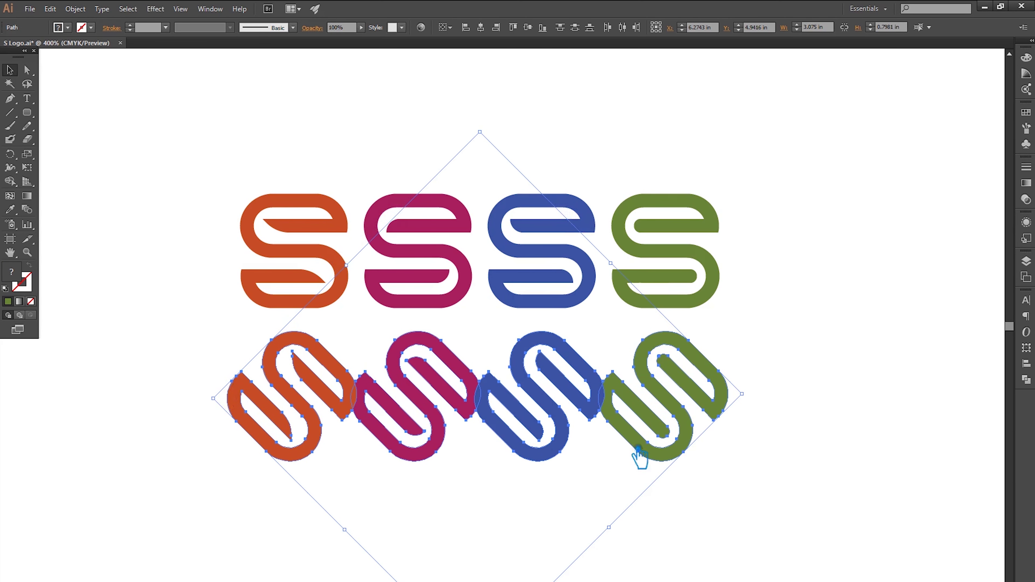
left_click(718, 469)
Step: Ungroup the upper row and shift both green S shapes to the right
left_click_drag(789, 478, 745, 418)
left_click_drag(762, 456, 693, 300)
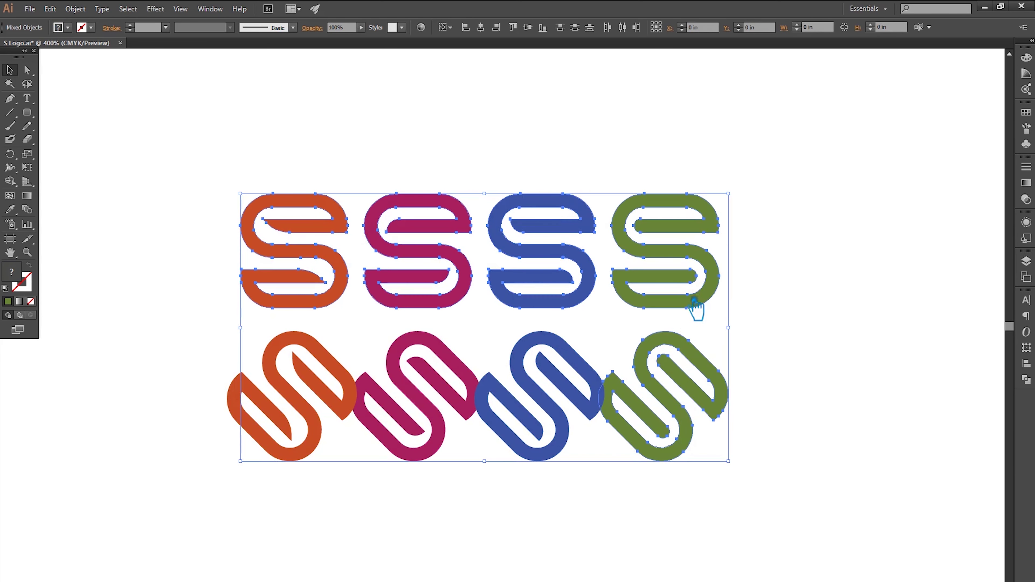
left_click(715, 312)
right_click(704, 303)
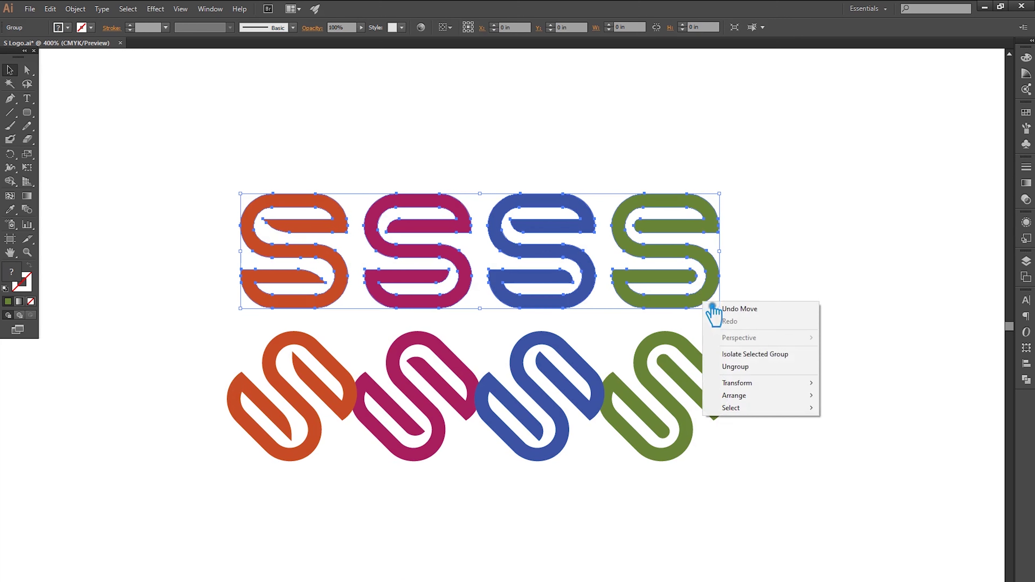
left_click(745, 370)
left_click(780, 358)
left_click_drag(696, 307, 736, 307)
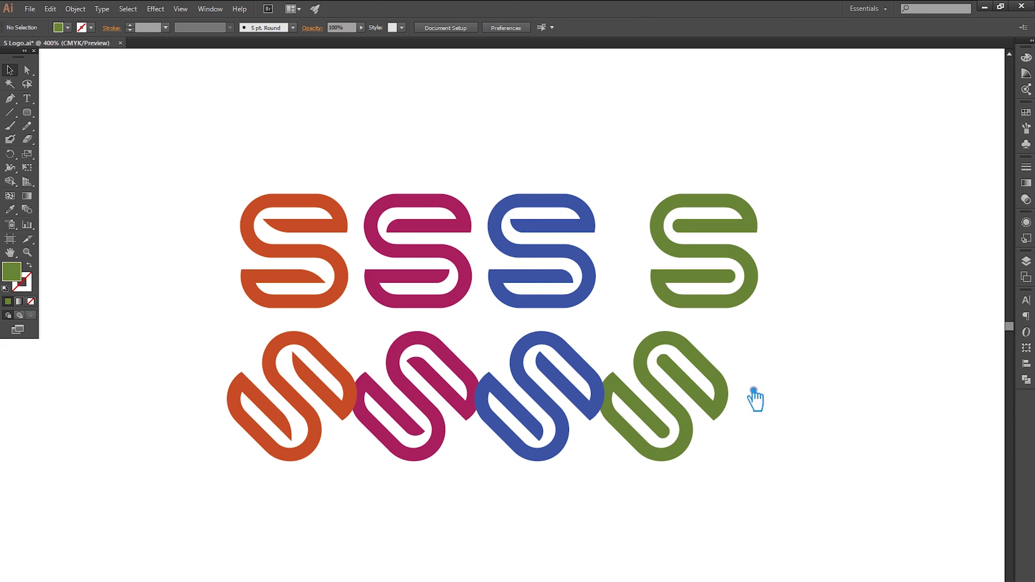
left_click_drag(782, 397, 785, 396)
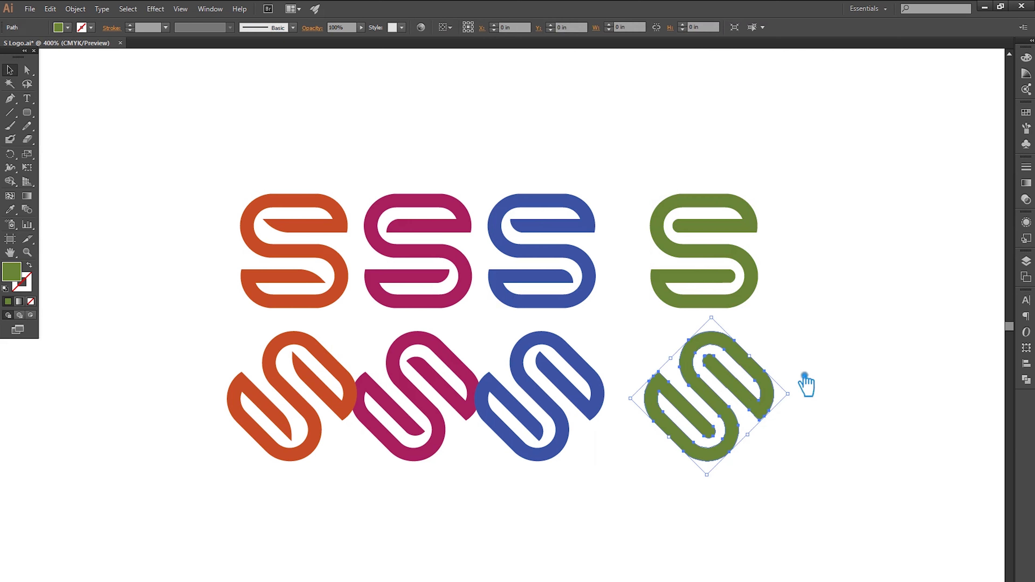
left_click(813, 420)
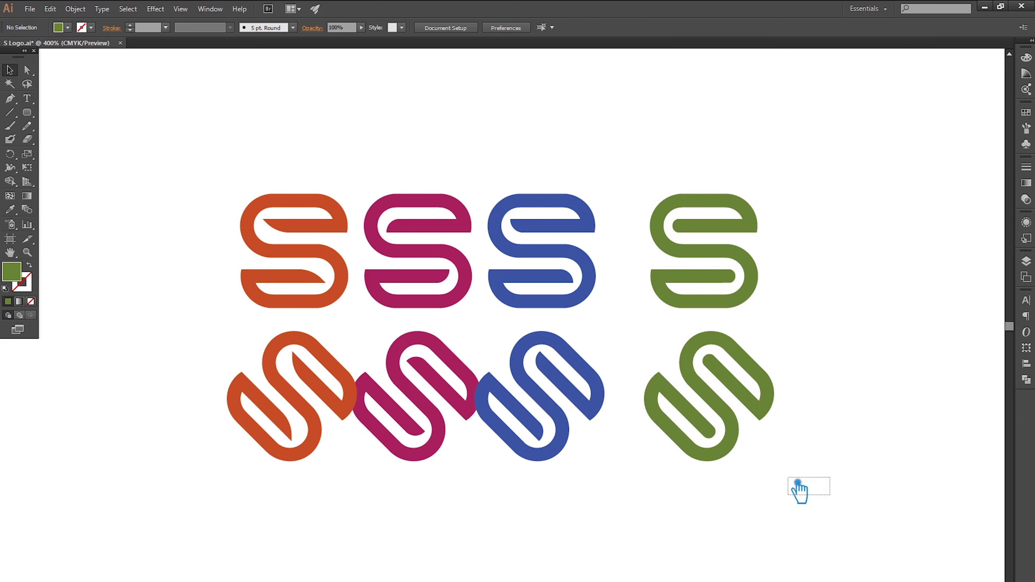
Step: Space the rotated row and the upright row evenly with Horizontal Distribute Center
left_click_drag(781, 498, 230, 388)
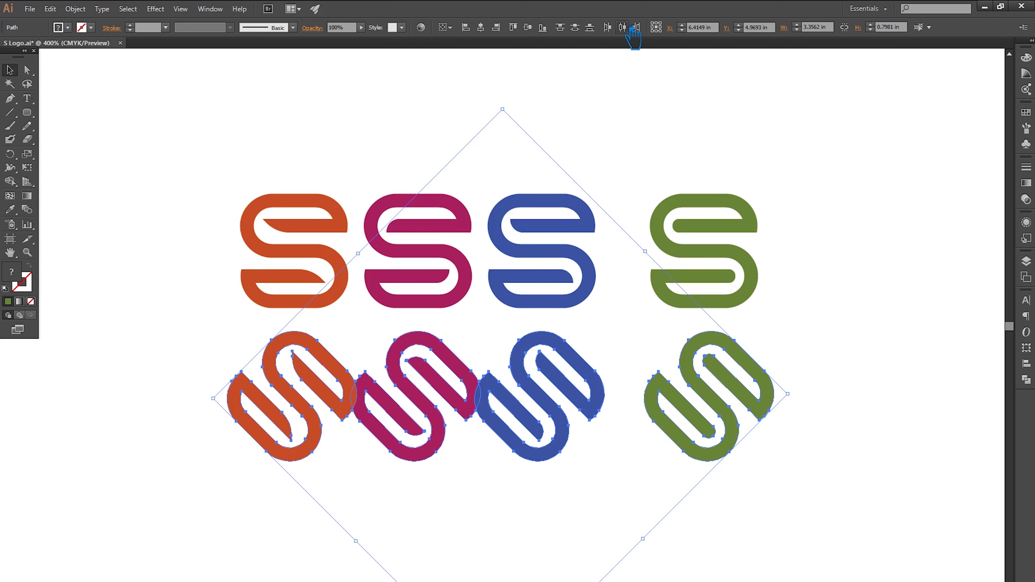
left_click(634, 28)
left_click(851, 291)
left_click_drag(821, 279, 326, 182)
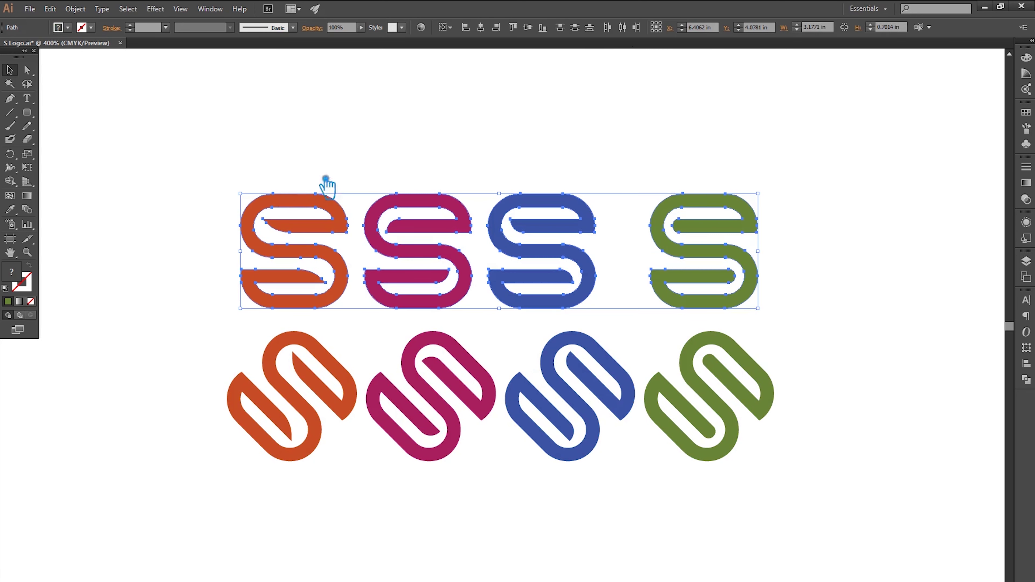
left_click(634, 28)
left_click(843, 334)
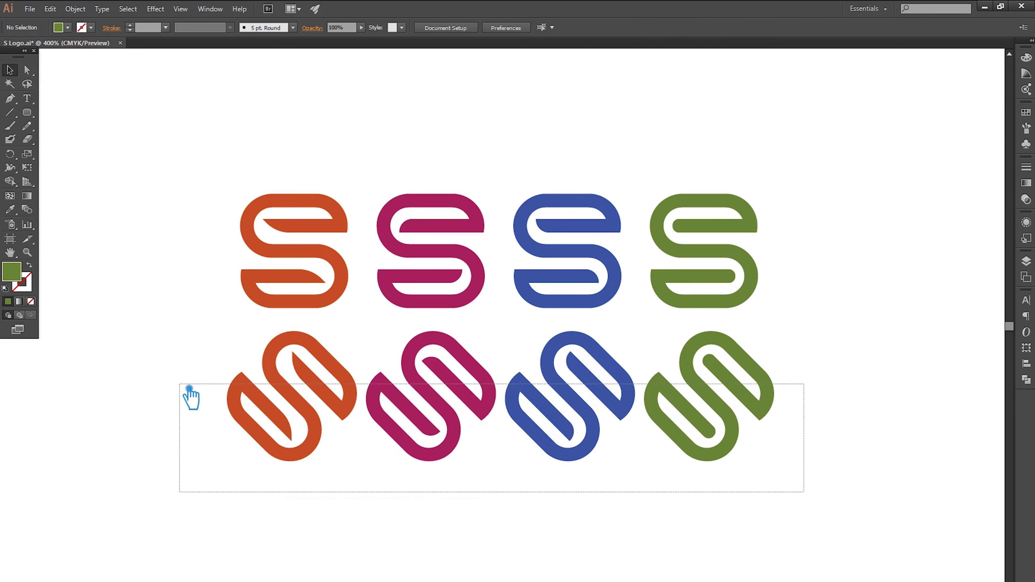
Step: Select the rotated row and try the upper row's orange and blue fills with the Eyedropper
left_click_drag(807, 498, 190, 388)
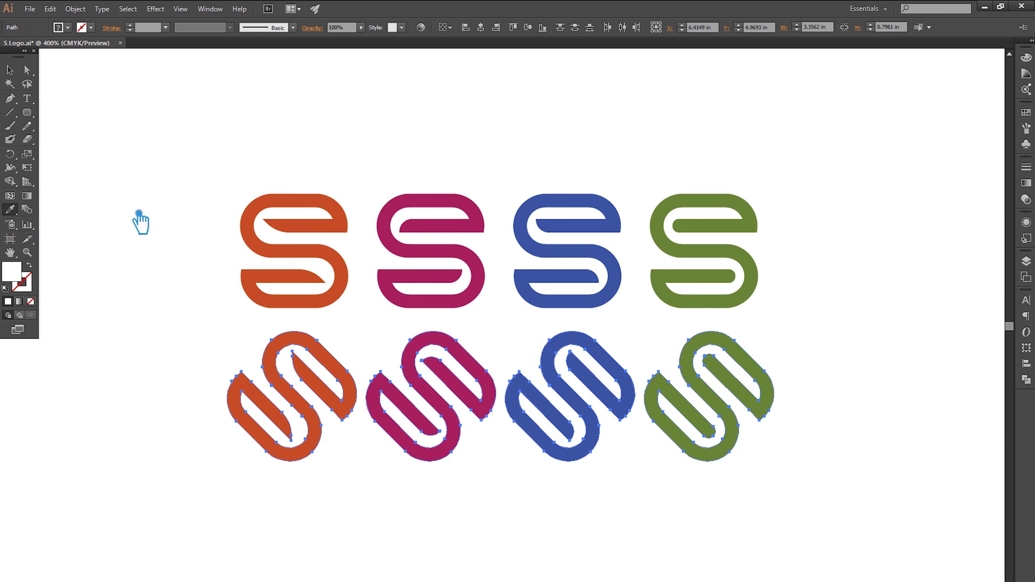
double_click(11, 272)
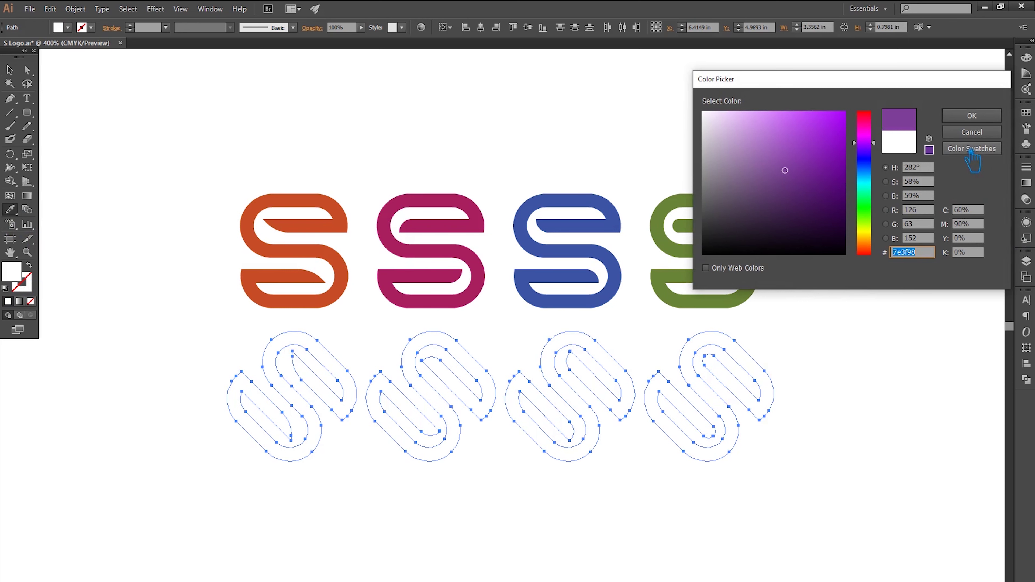
left_click(972, 131)
left_click(294, 254)
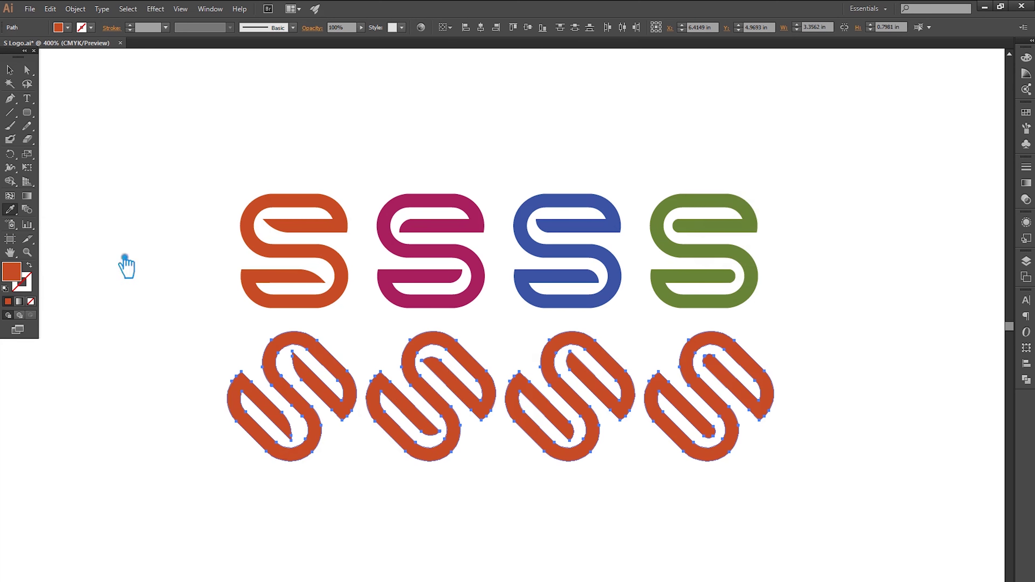
double_click(16, 274)
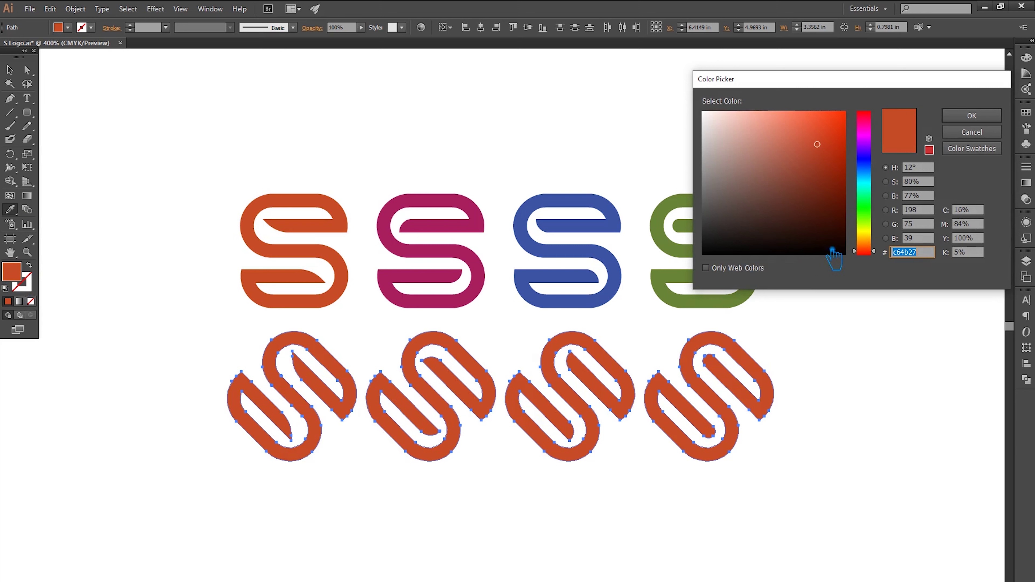
left_click(992, 133)
left_click(596, 270)
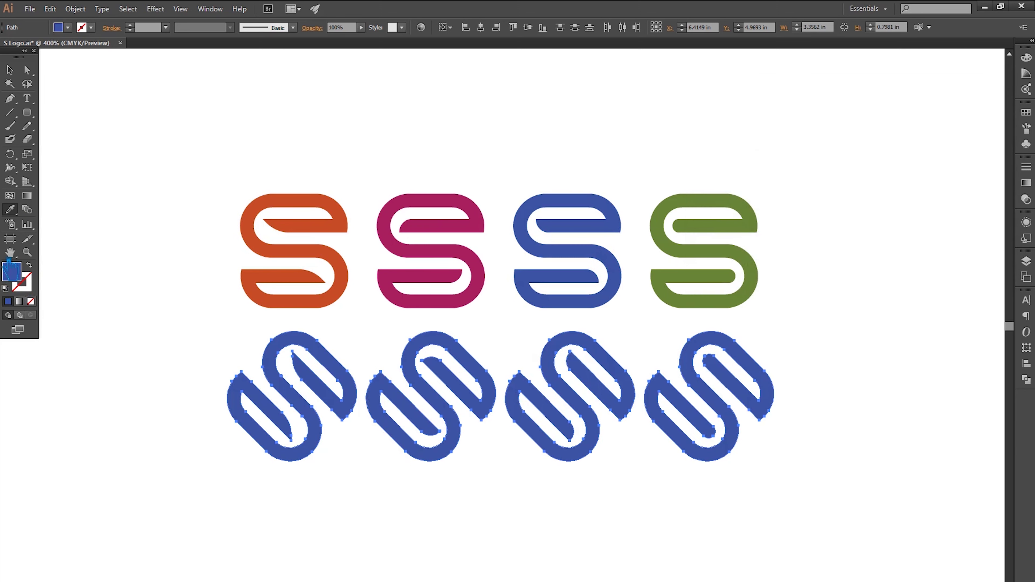
Step: Fill the four rotated S shapes with dark gray 464951
double_click(28, 279)
left_click_drag(730, 220, 733, 224)
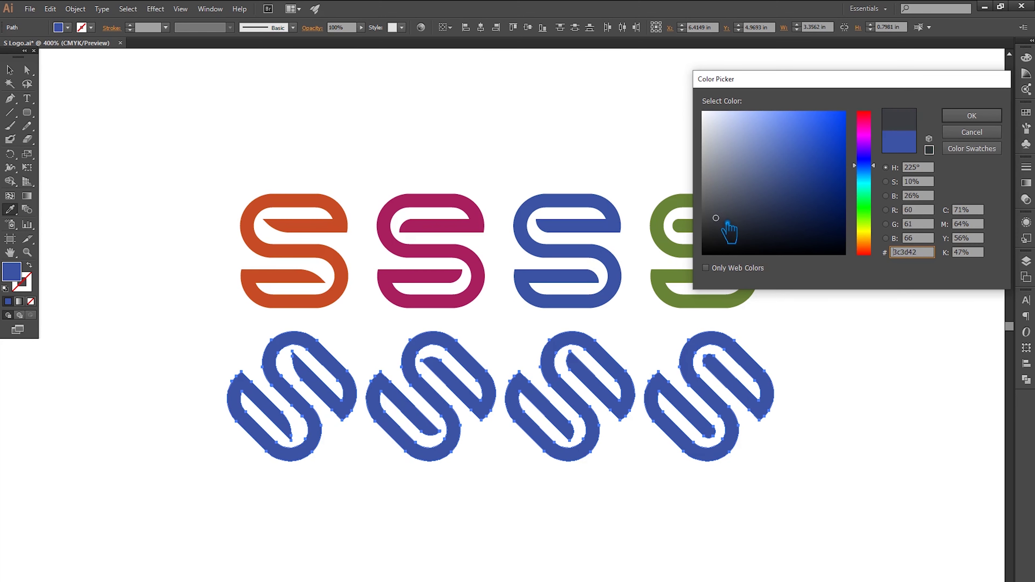
left_click(983, 116)
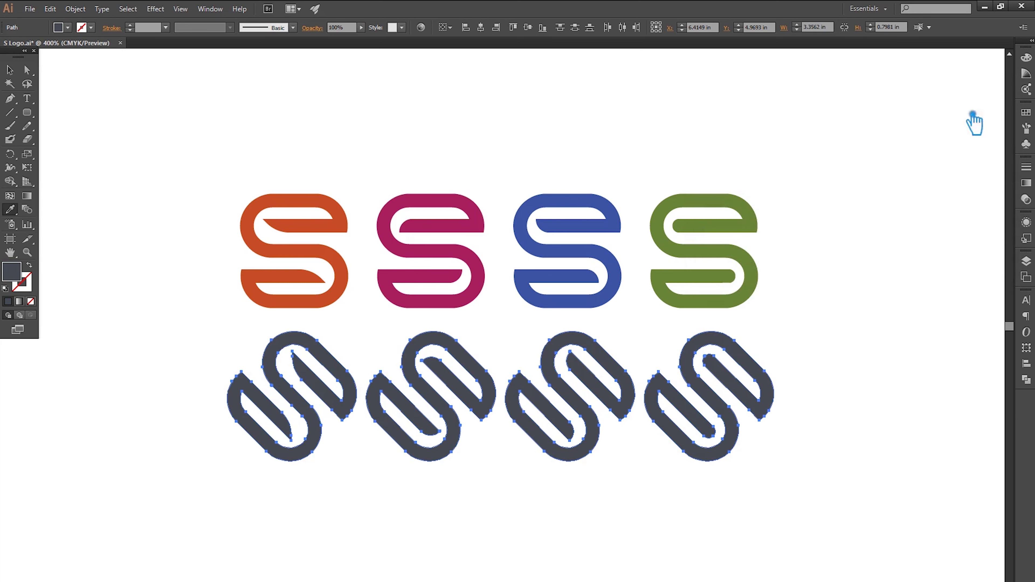
key("v")
left_click(115, 102)
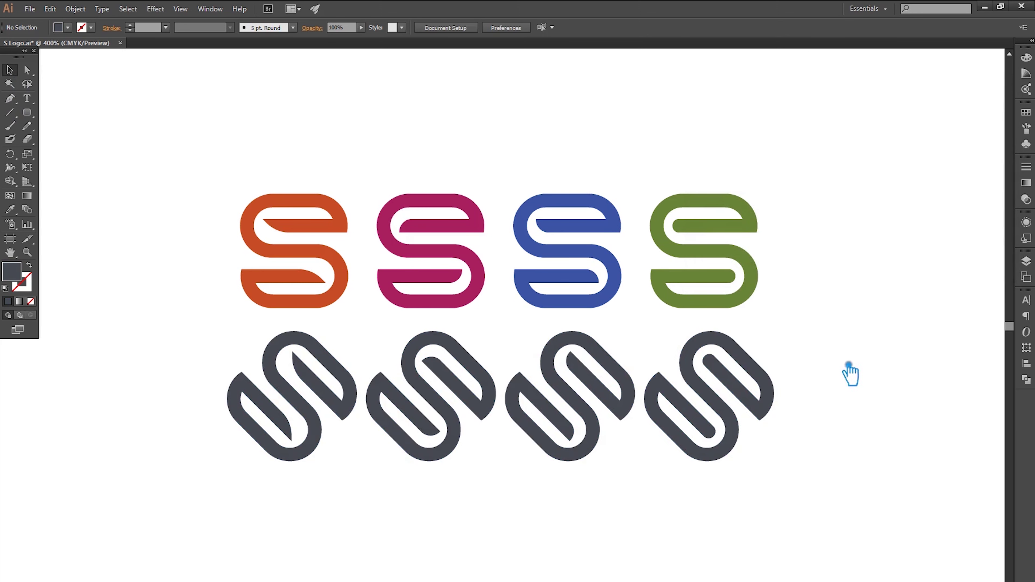
Step: Nudge the gray row up with the Up arrow key and save the logo file
left_click(298, 398)
key("Up")
key("Up")
key("Up")
left_click(853, 315)
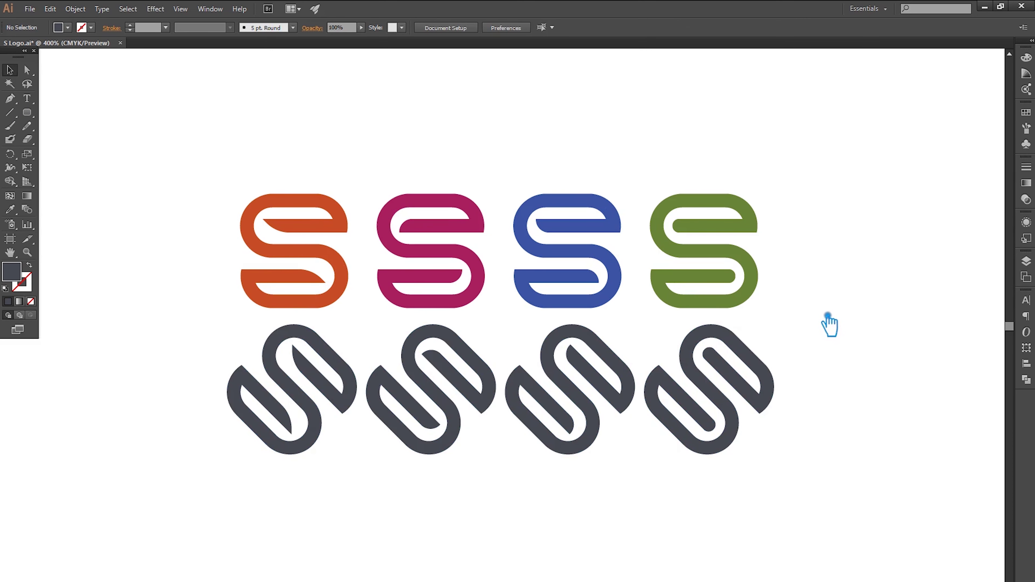
key("ctrl+s")
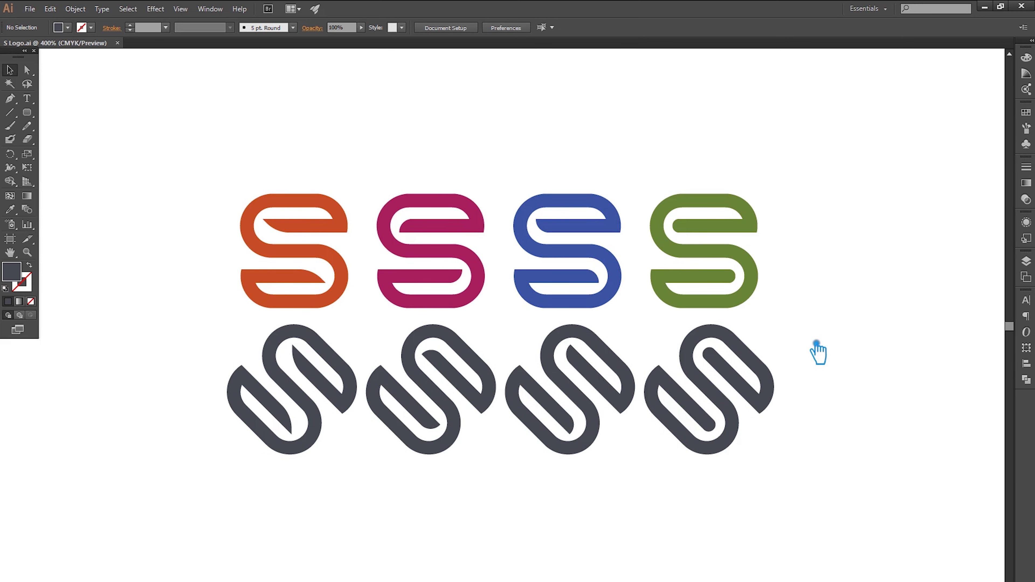
left_click_drag(805, 353, 795, 347)
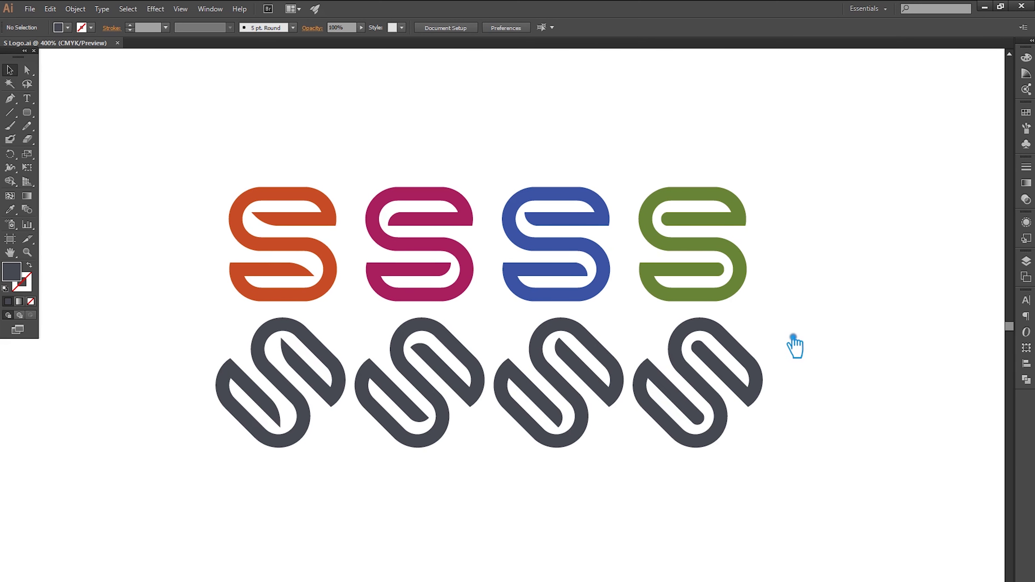